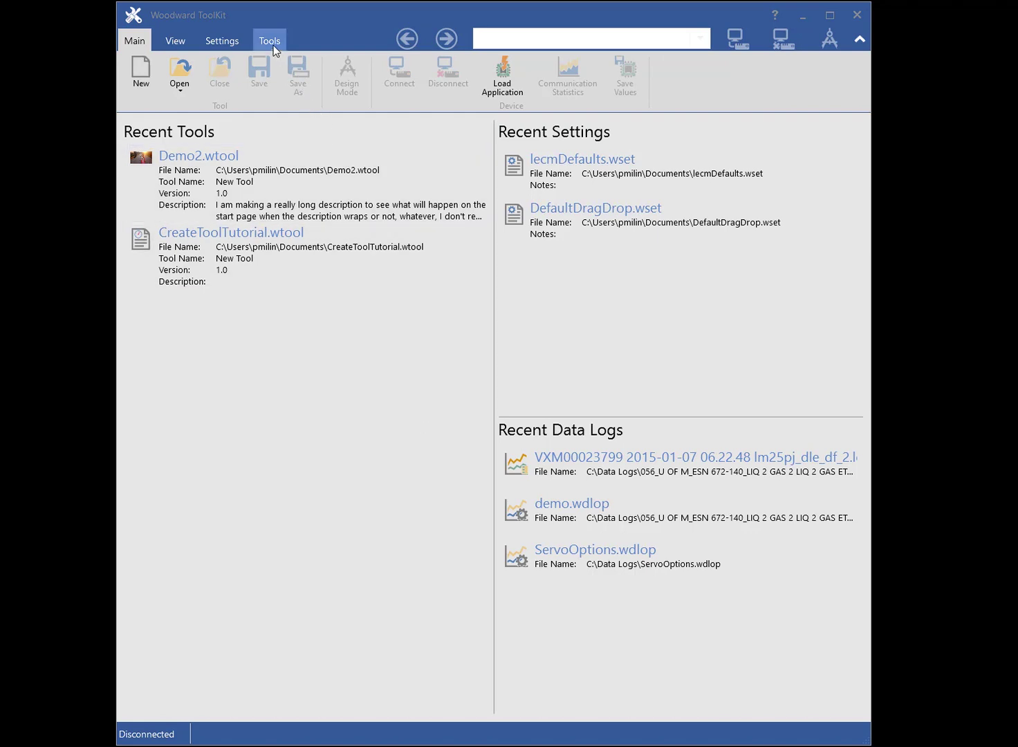
# Start a new data log from Tools and choose the 06.22.48 lm25pj_dle_df_2.log file.
pyautogui.click(271, 42)
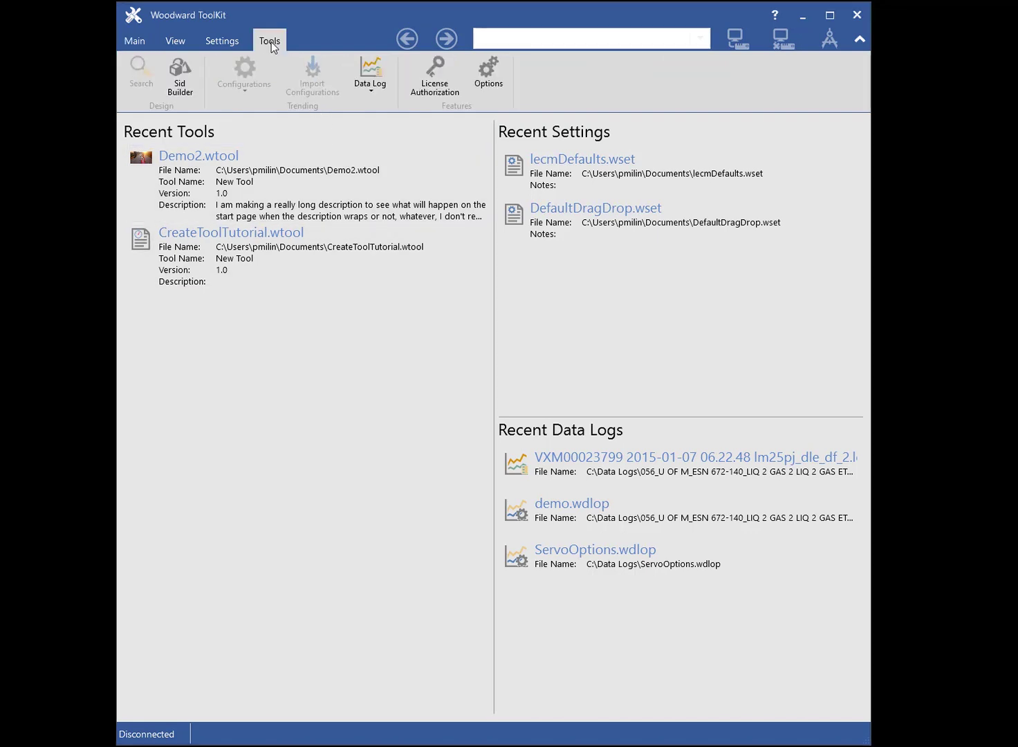
pyautogui.click(372, 68)
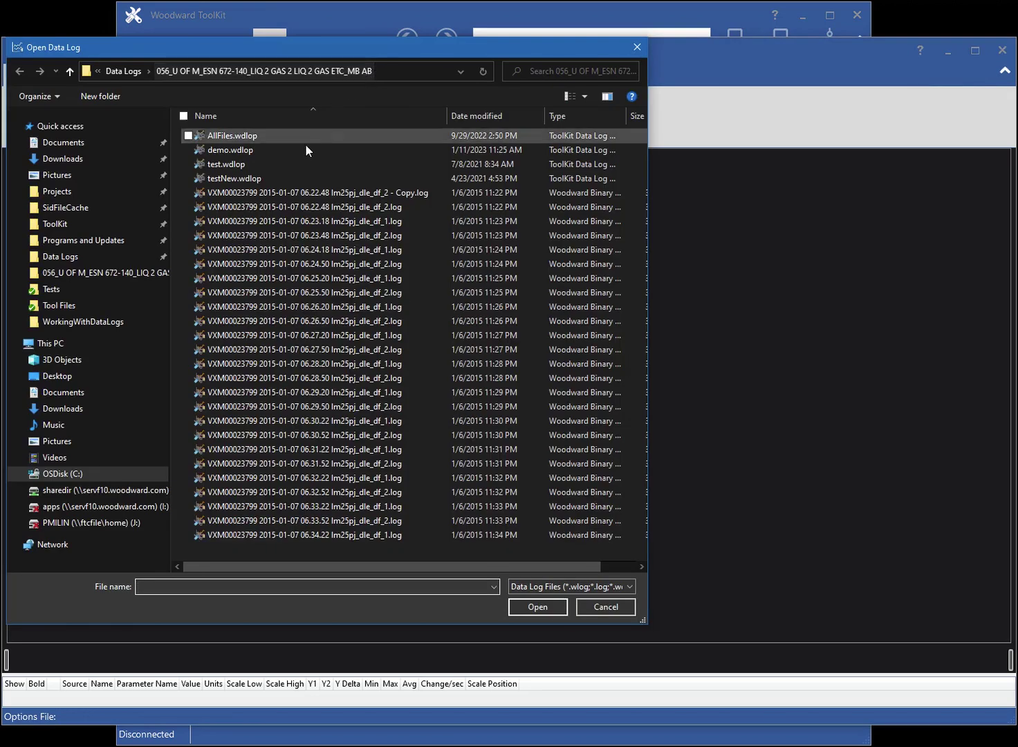
pyautogui.click(306, 208)
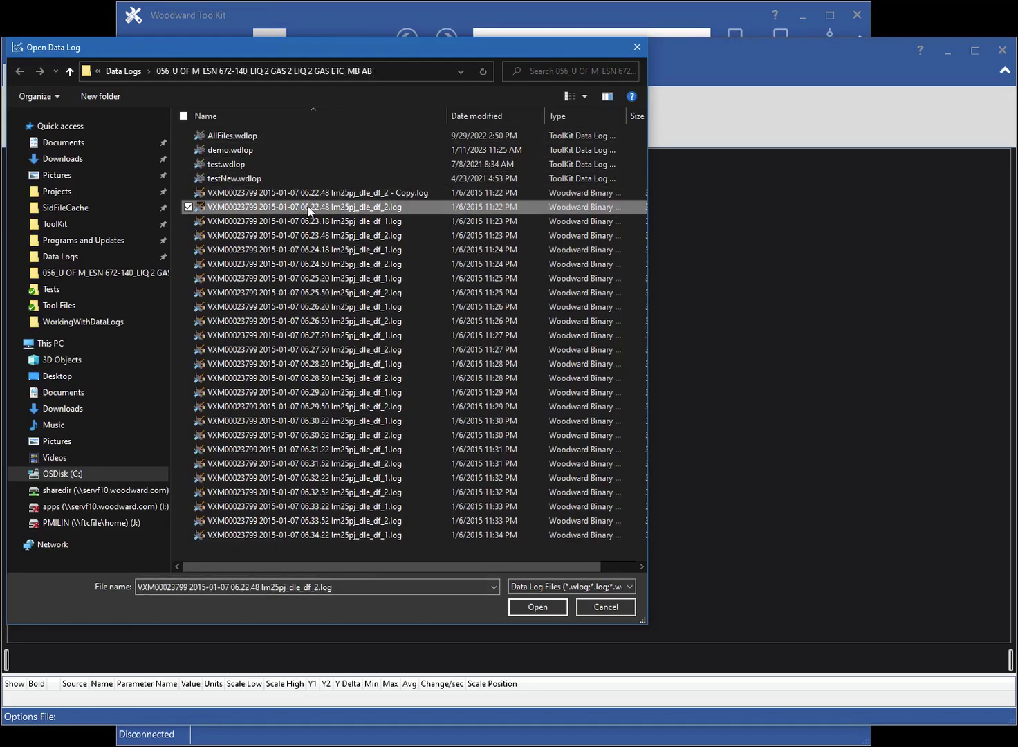
# Load the log, switch Available Parameters from Tree to List view, and filter them by 'bod'.
pyautogui.click(534, 607)
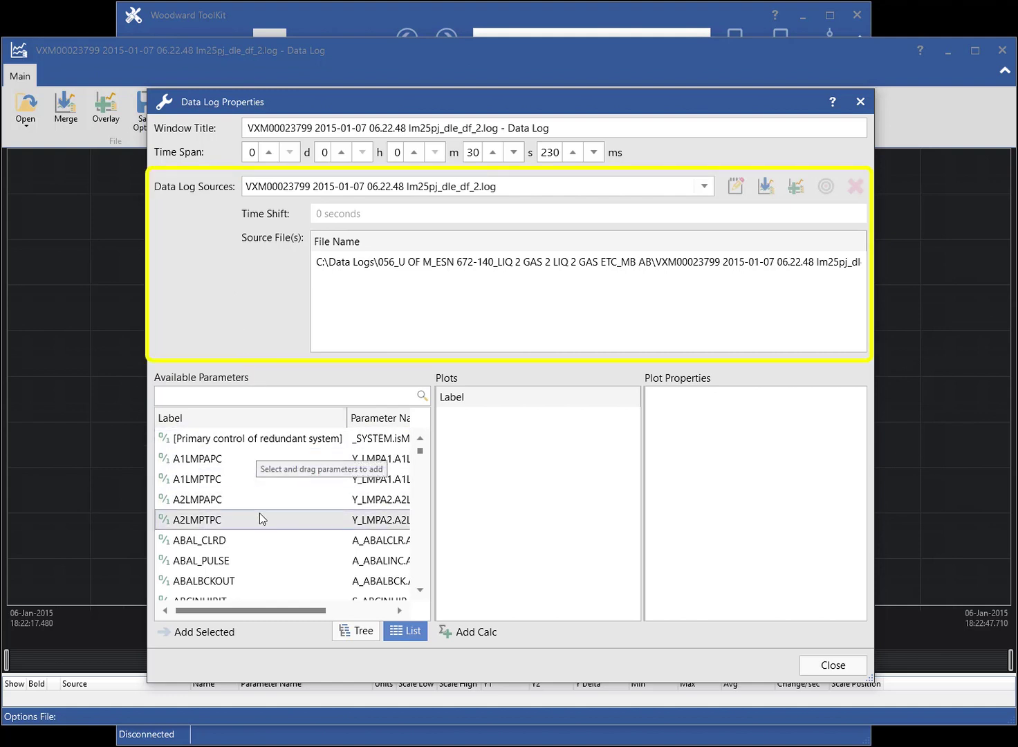
pyautogui.click(354, 628)
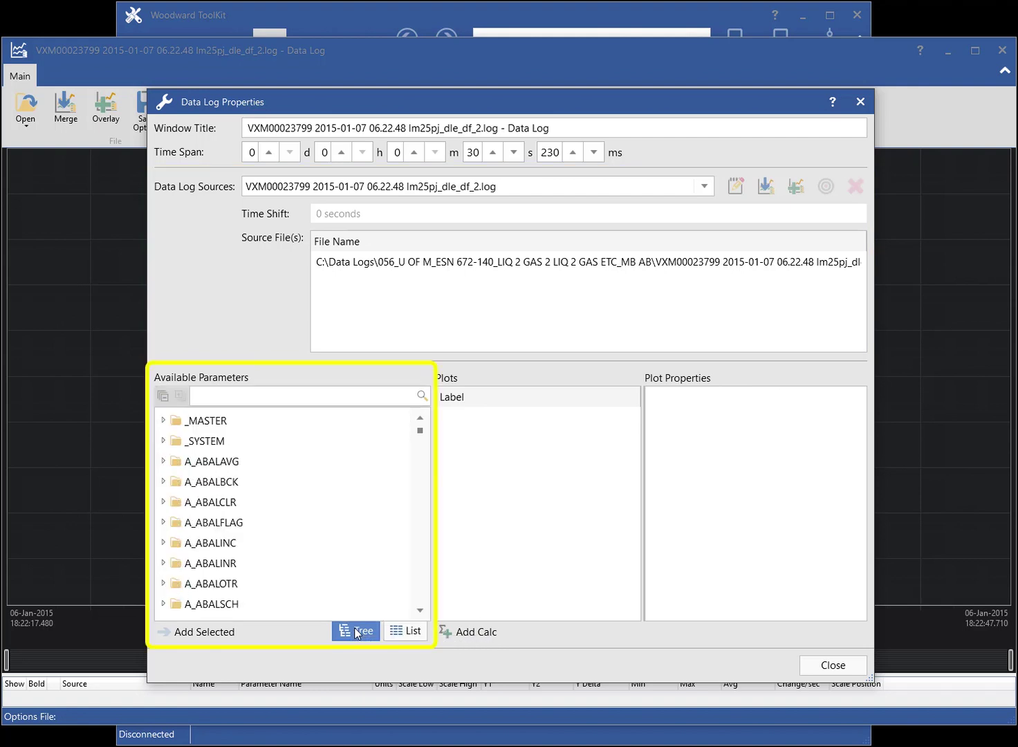
pyautogui.click(401, 637)
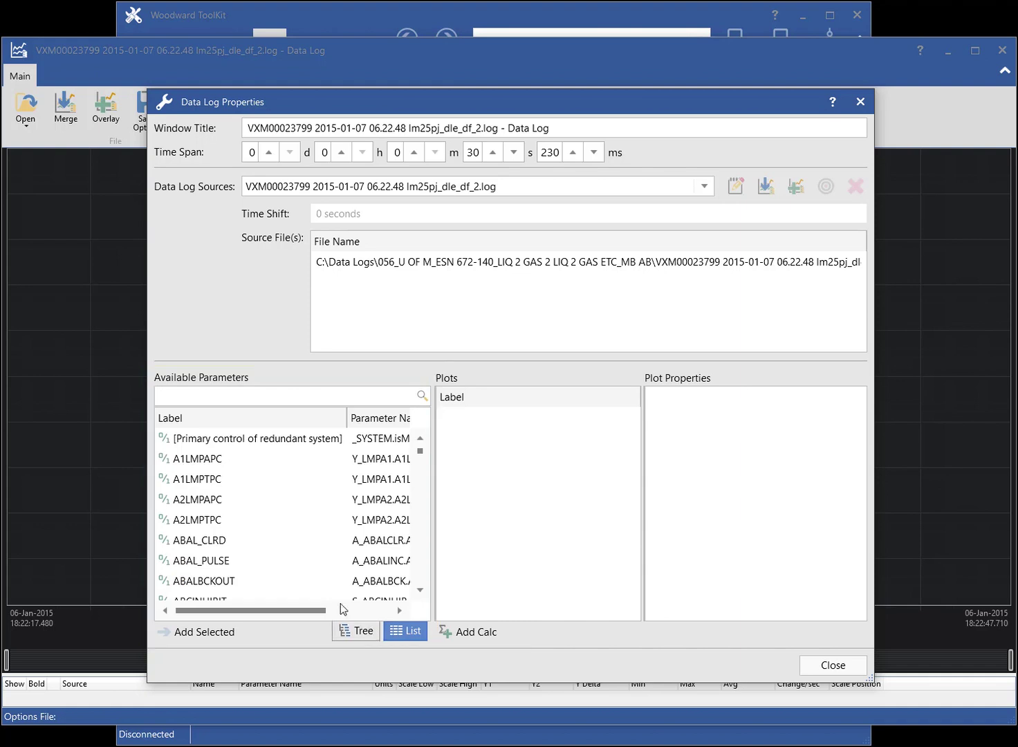
pyautogui.click(214, 399)
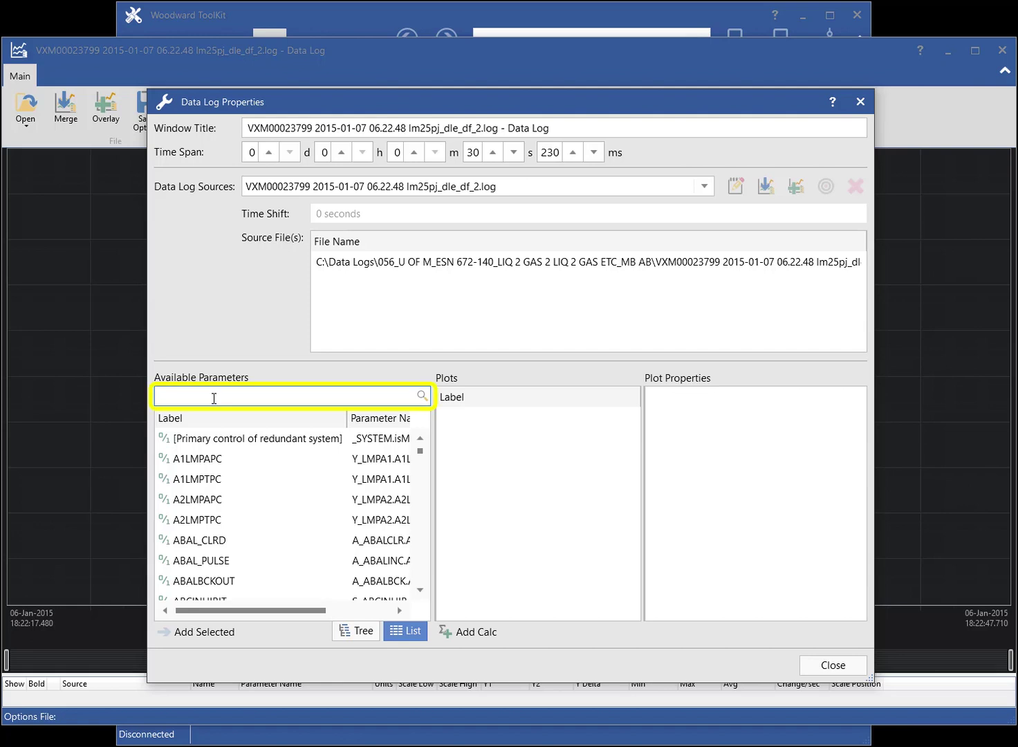
pyautogui.write('bod')
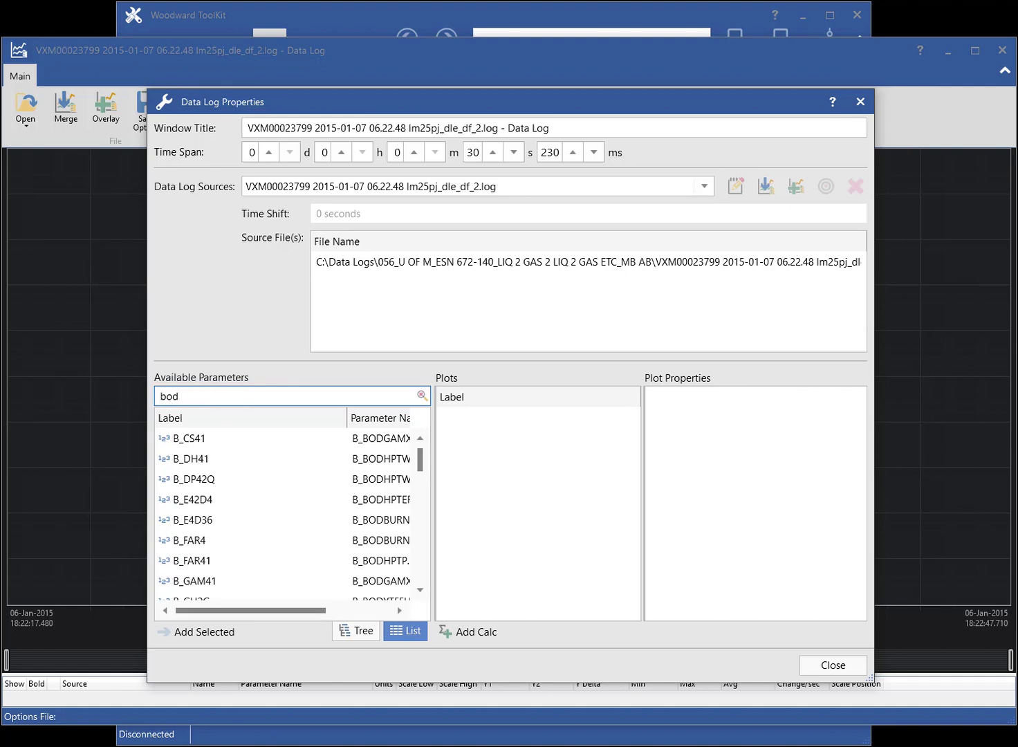
# Add B_CS41, B_DH41, B_DP42Q, B_E42D4 and B_E4D36 as plots.
pyautogui.click(202, 444)
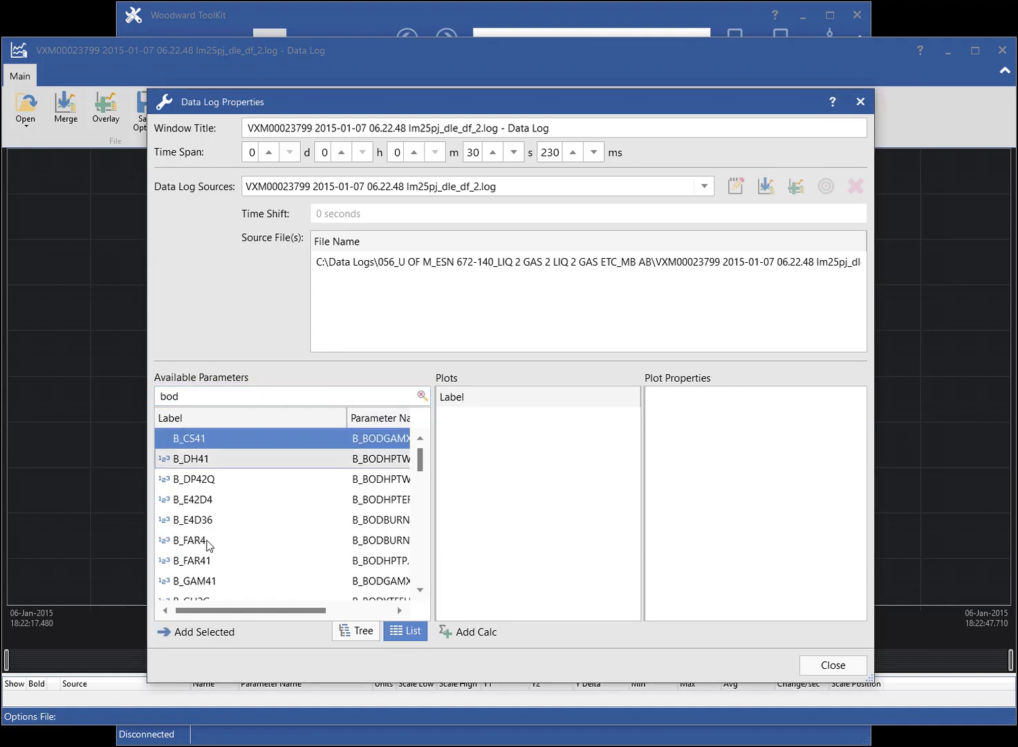
pyautogui.click(205, 631)
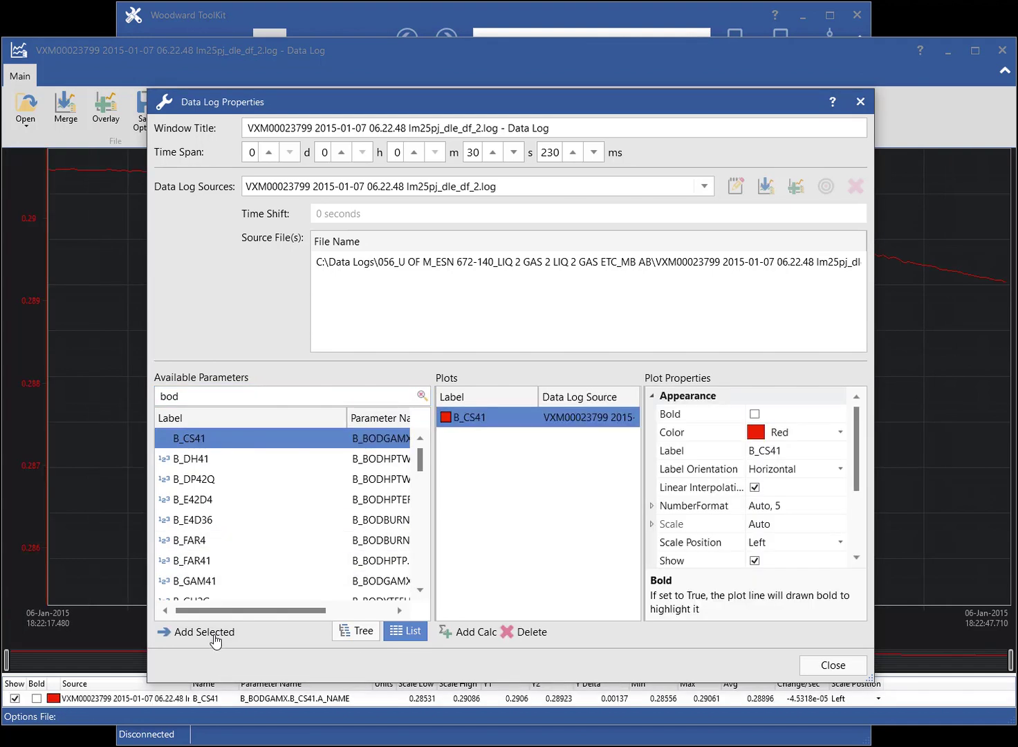
pyautogui.doubleClick(202, 460)
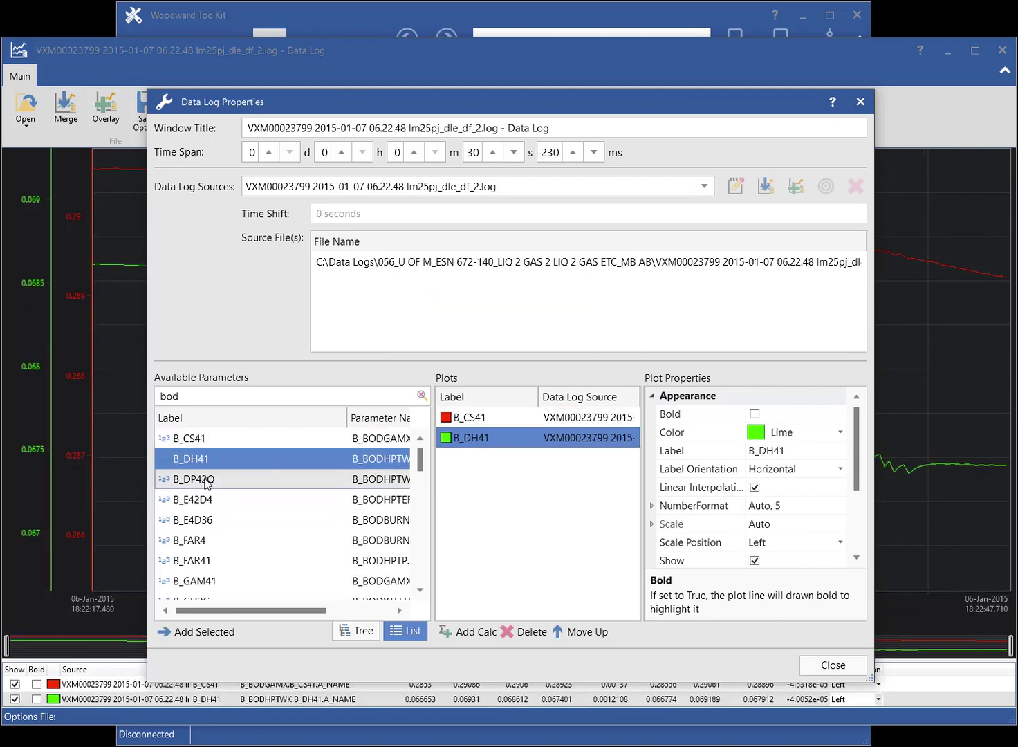
pyautogui.click(207, 481)
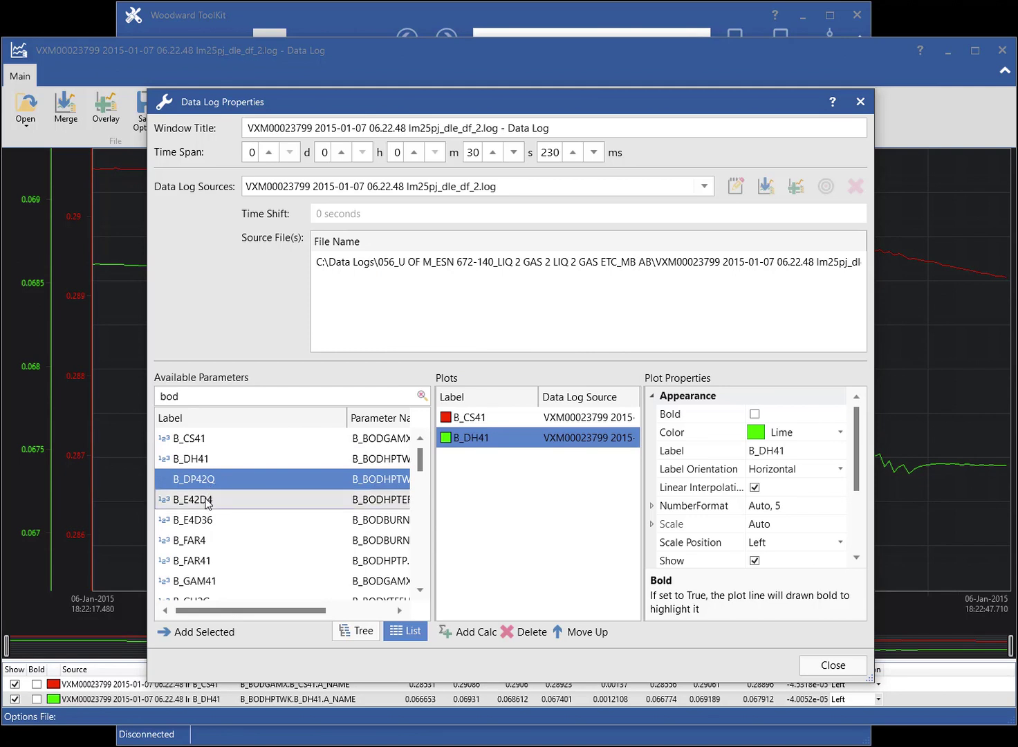
pyautogui.keyDown('ctrl'); pyautogui.click(208, 501); pyautogui.keyUp('ctrl')
pyautogui.keyDown('ctrl'); pyautogui.click(207, 520); pyautogui.keyUp('ctrl')
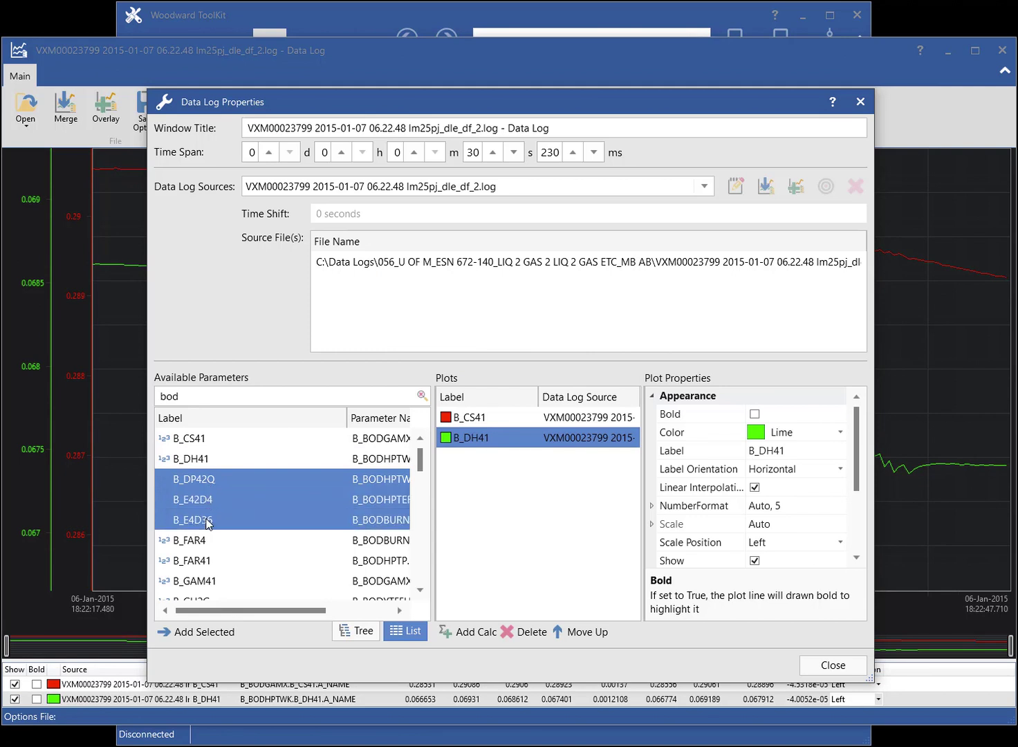
pyautogui.moveTo(239, 514); pyautogui.dragTo(477, 500)
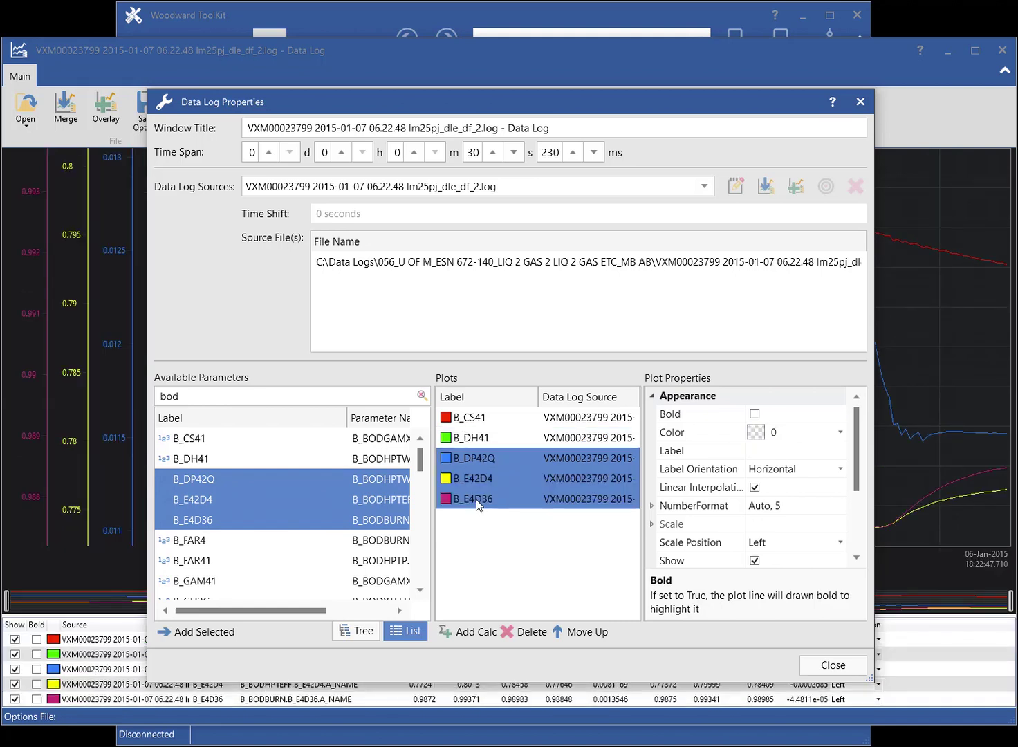
# Set Scale Position to Right for B_CS41, B_DH41 and B_DP42Q.
pyautogui.click(484, 419)
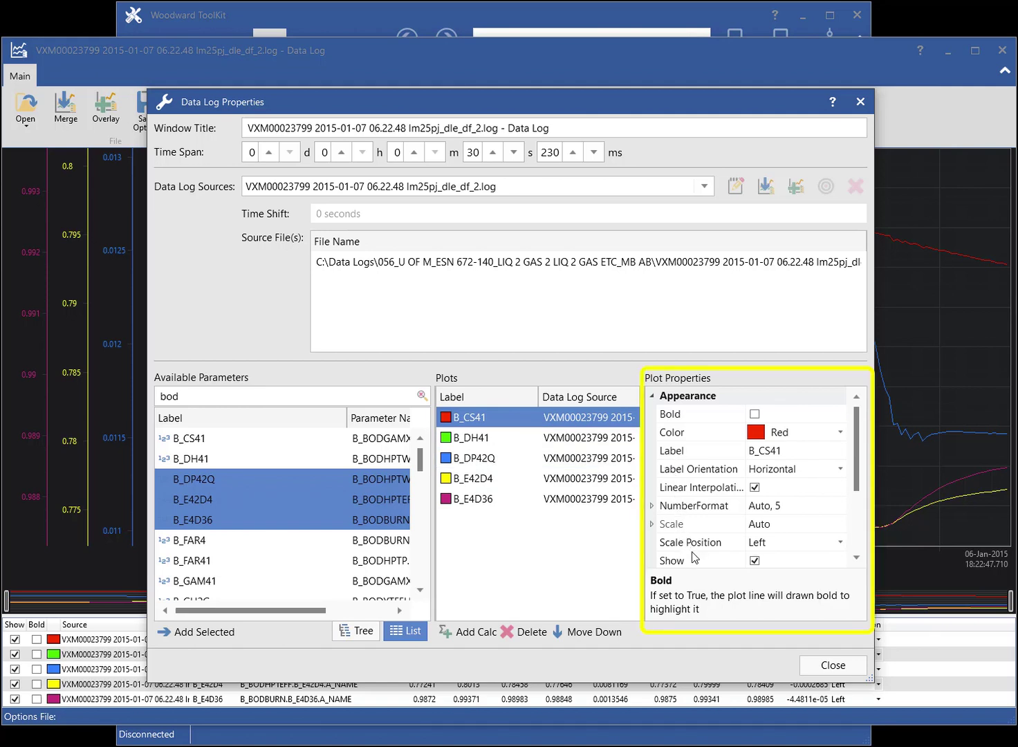
pyautogui.keyDown('ctrl'); pyautogui.click(493, 445); pyautogui.keyUp('ctrl')
pyautogui.keyDown('ctrl'); pyautogui.click(494, 465); pyautogui.keyUp('ctrl')
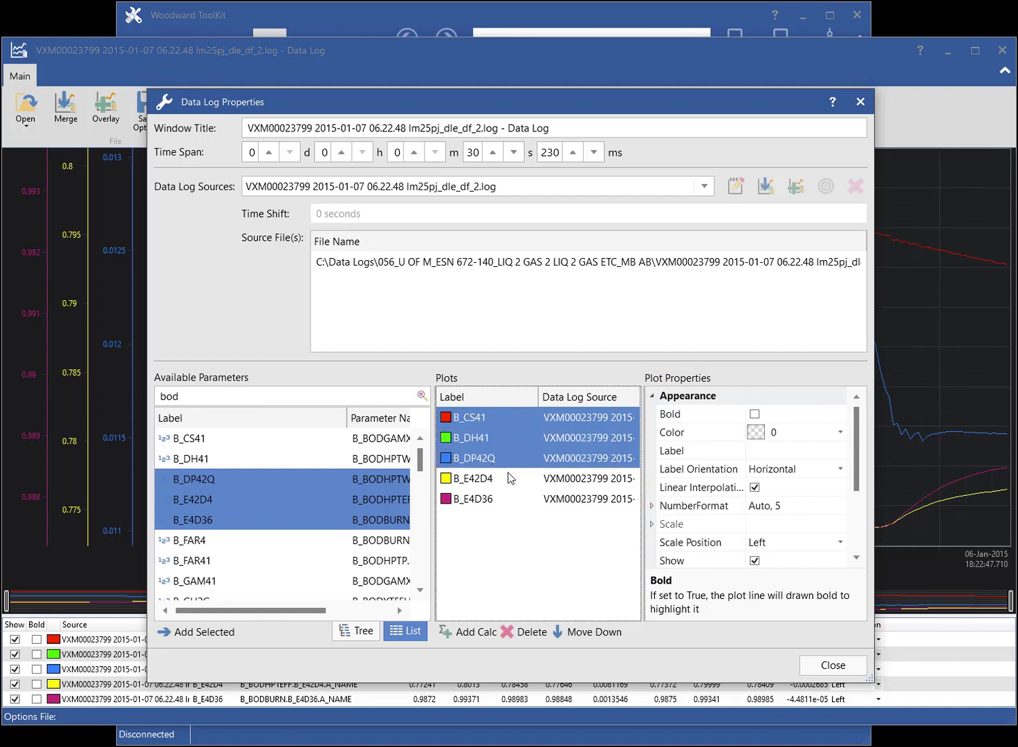
pyautogui.click(841, 543)
pyautogui.click(768, 576)
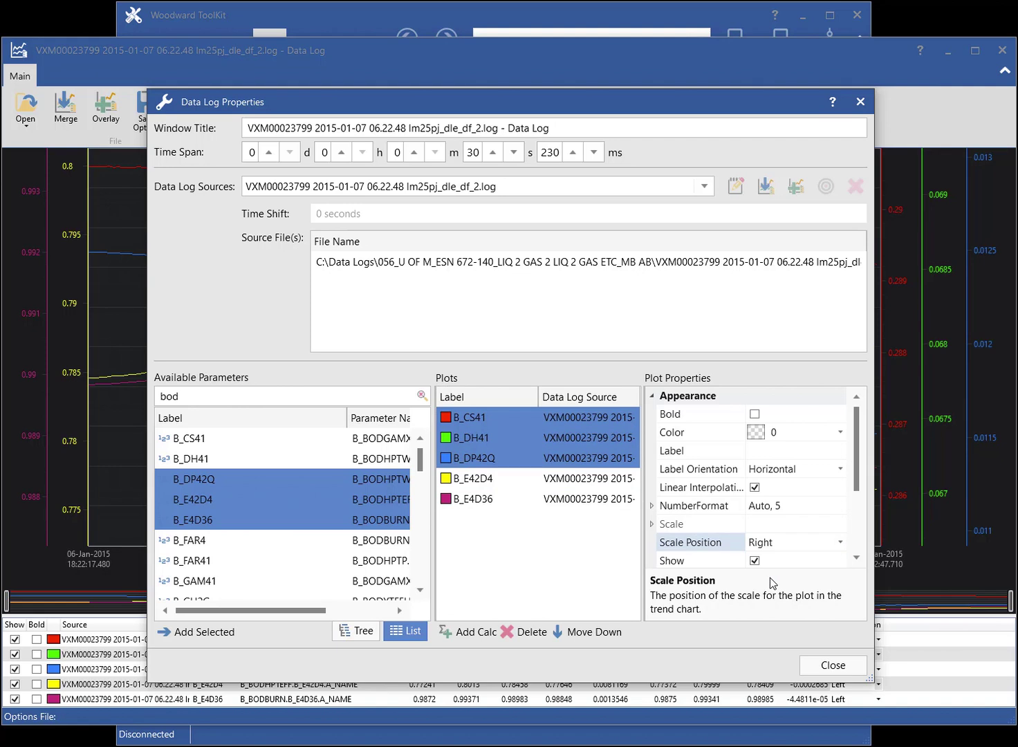
# Move B_CS41 down two places, then reverse-sort the plots by label so B_CS41 is last.
pyautogui.click(479, 416)
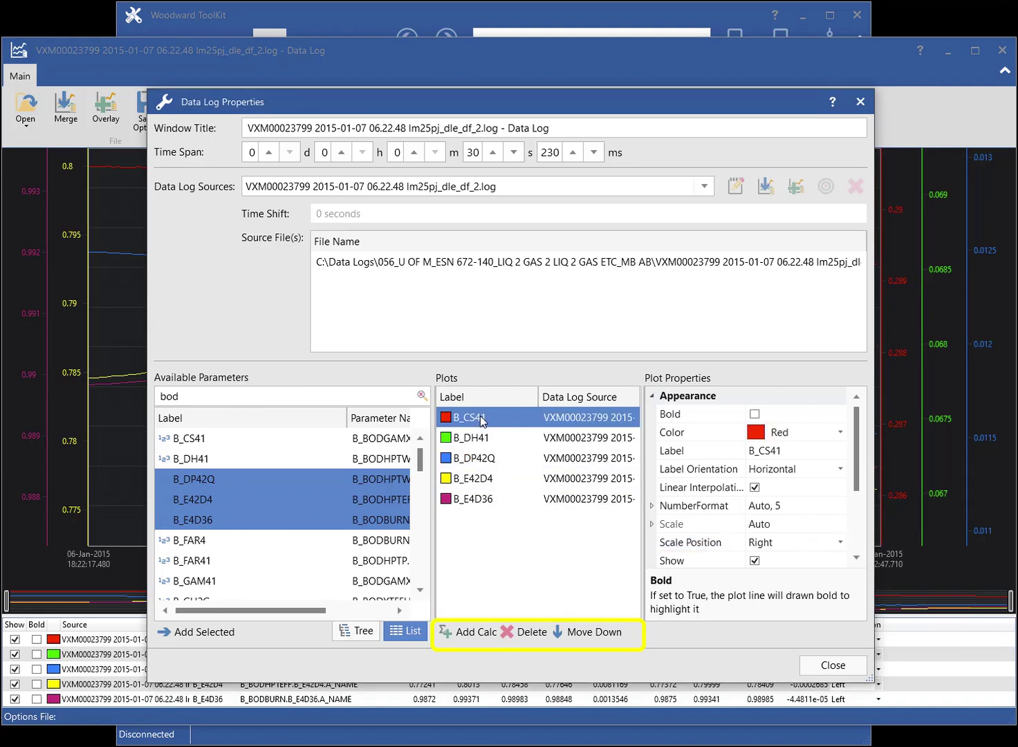
pyautogui.click(583, 632)
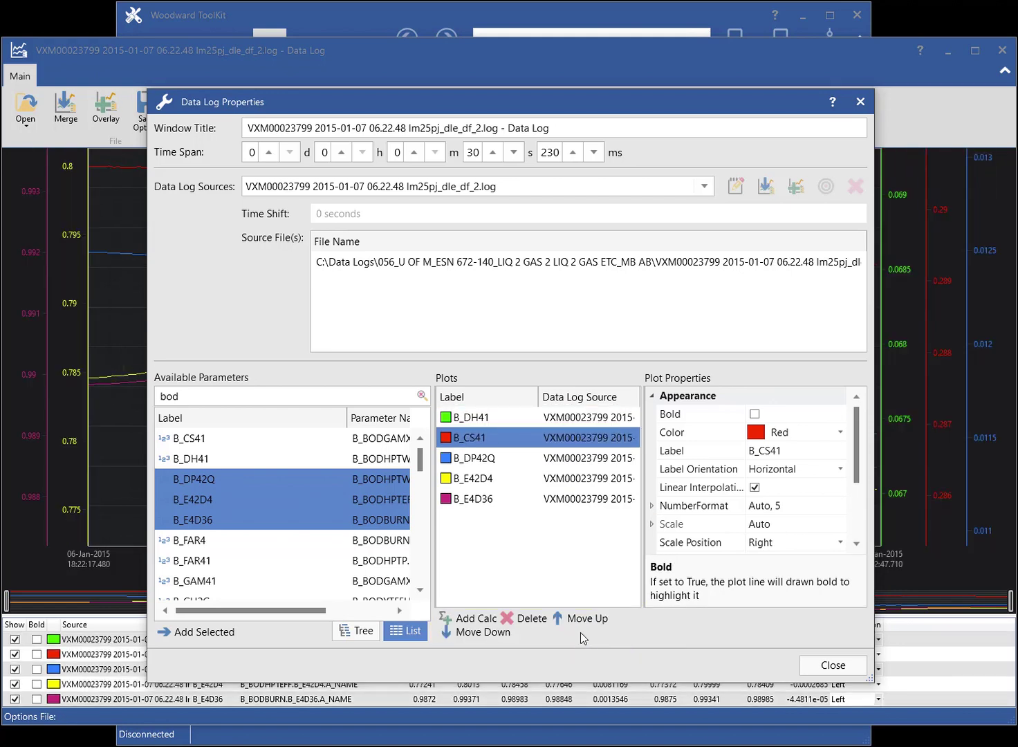
pyautogui.click(499, 633)
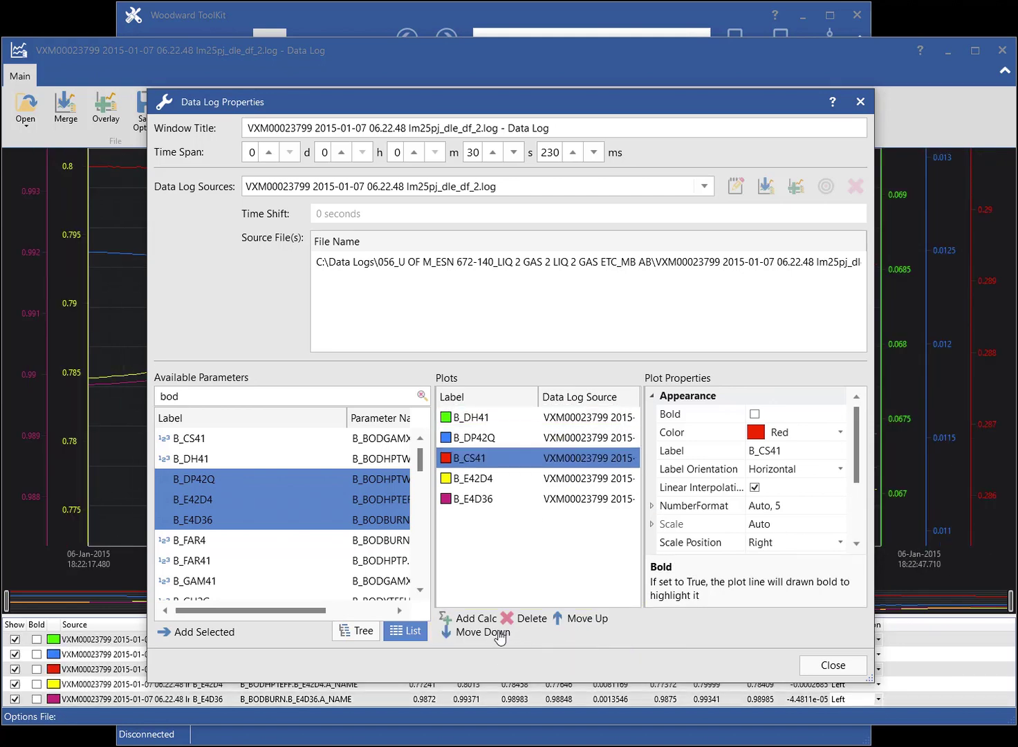
pyautogui.click(496, 401)
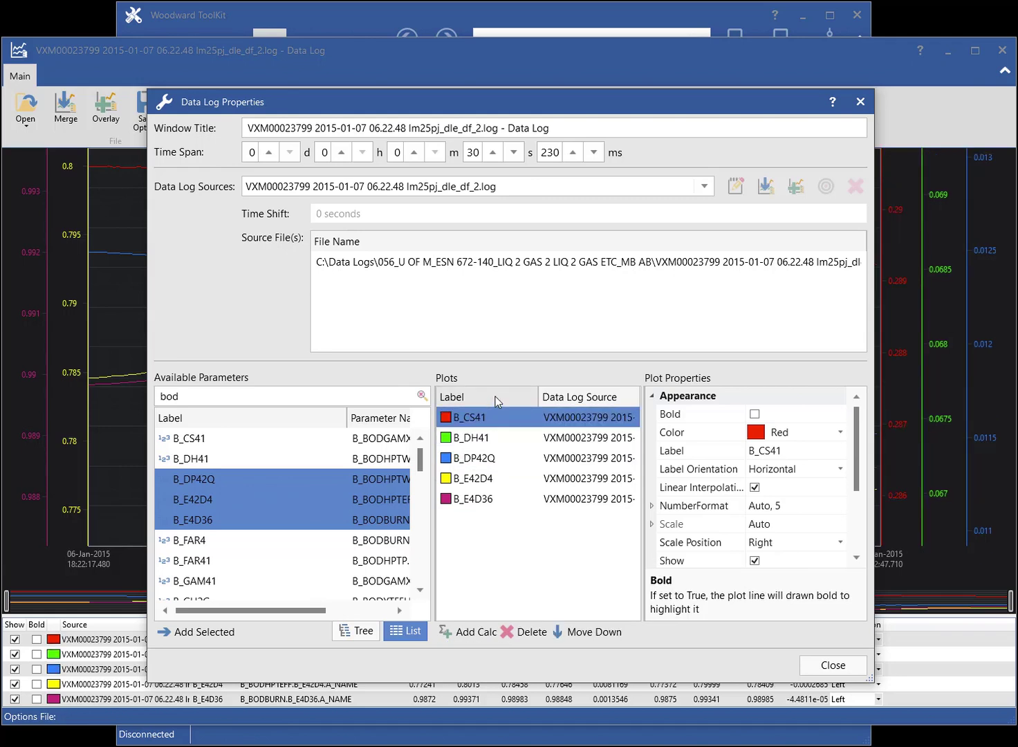
pyautogui.click(496, 399)
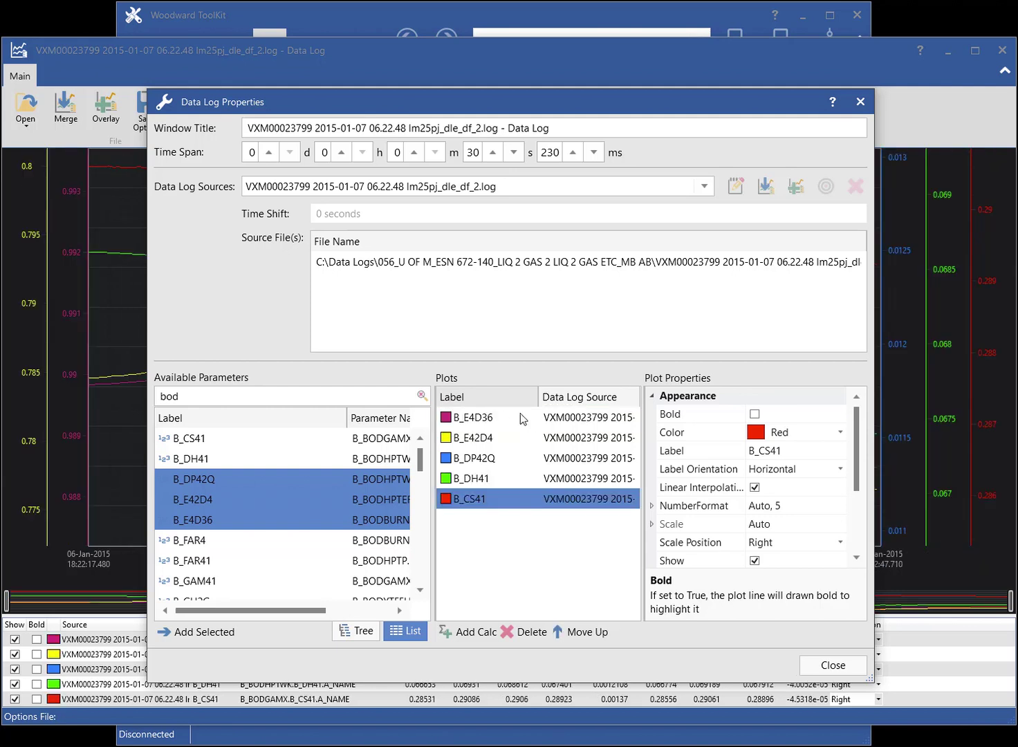
# Close and reopen Data Log Properties twice, reopening last via the B_E4D36 row, then close.
pyautogui.click(821, 666)
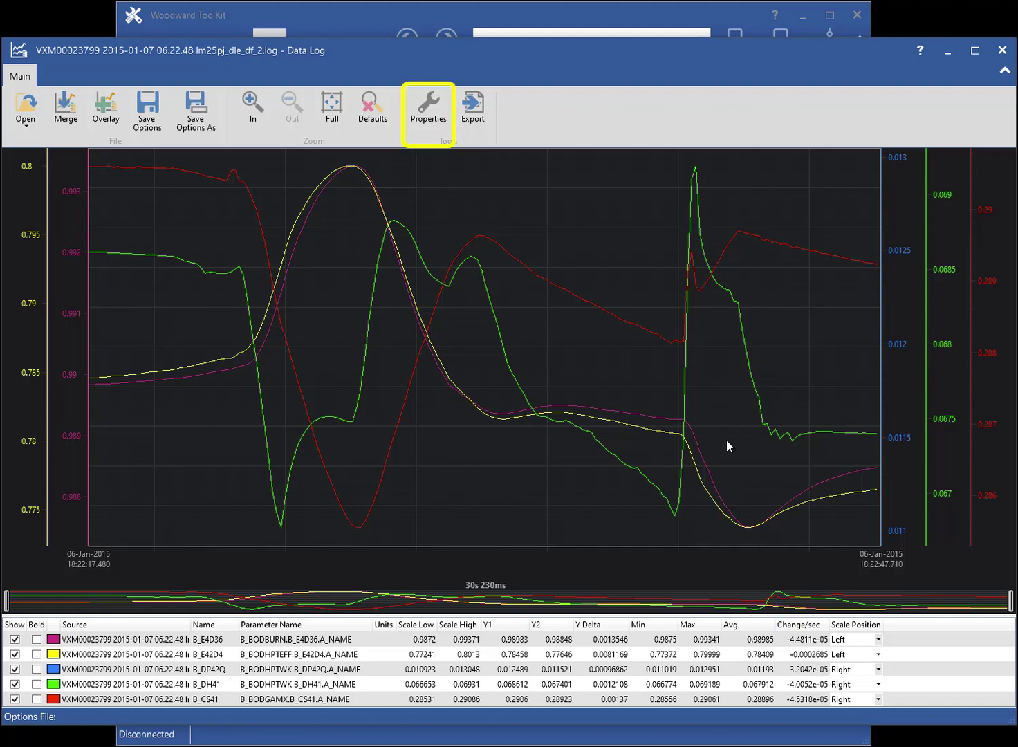
pyautogui.click(425, 113)
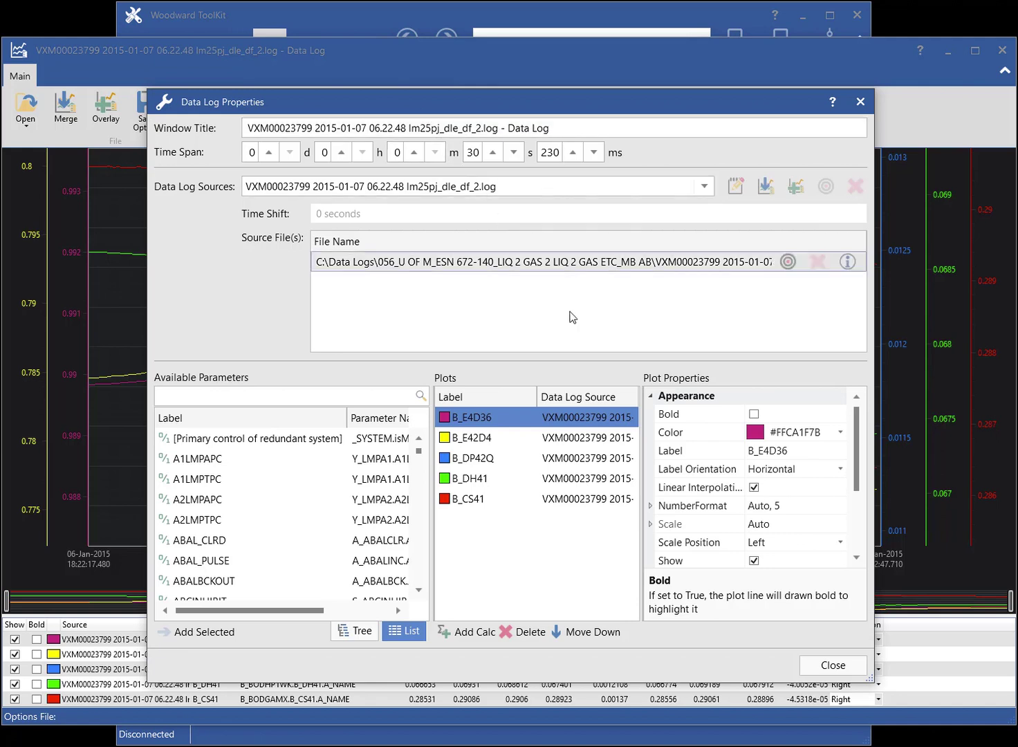
pyautogui.click(822, 669)
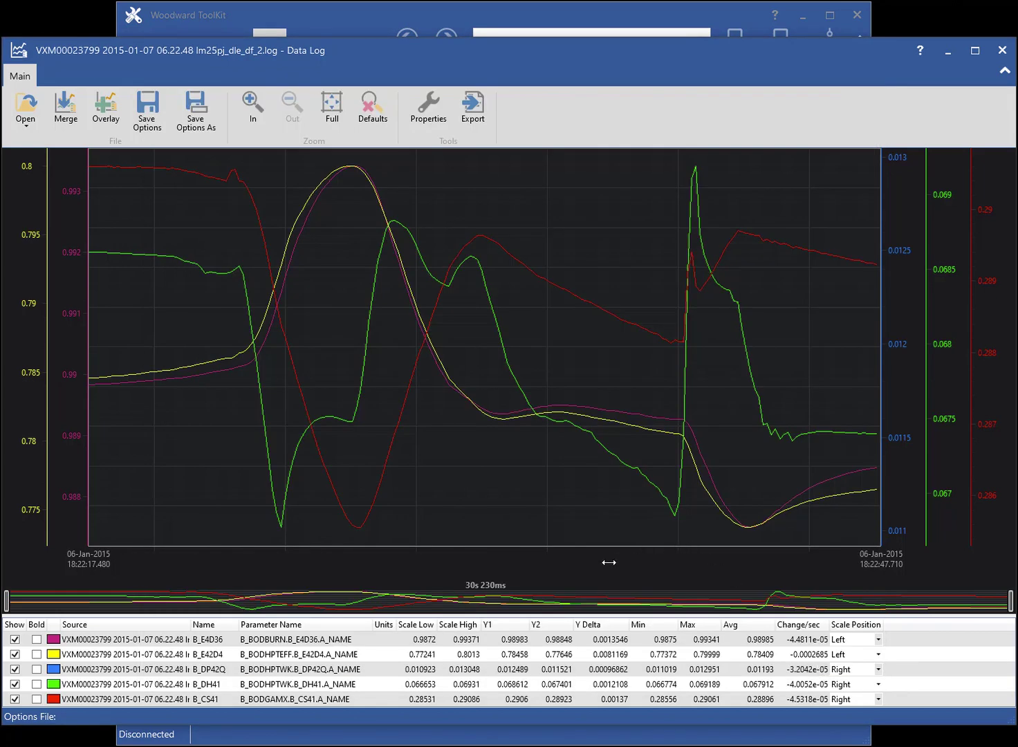
pyautogui.doubleClick(503, 640)
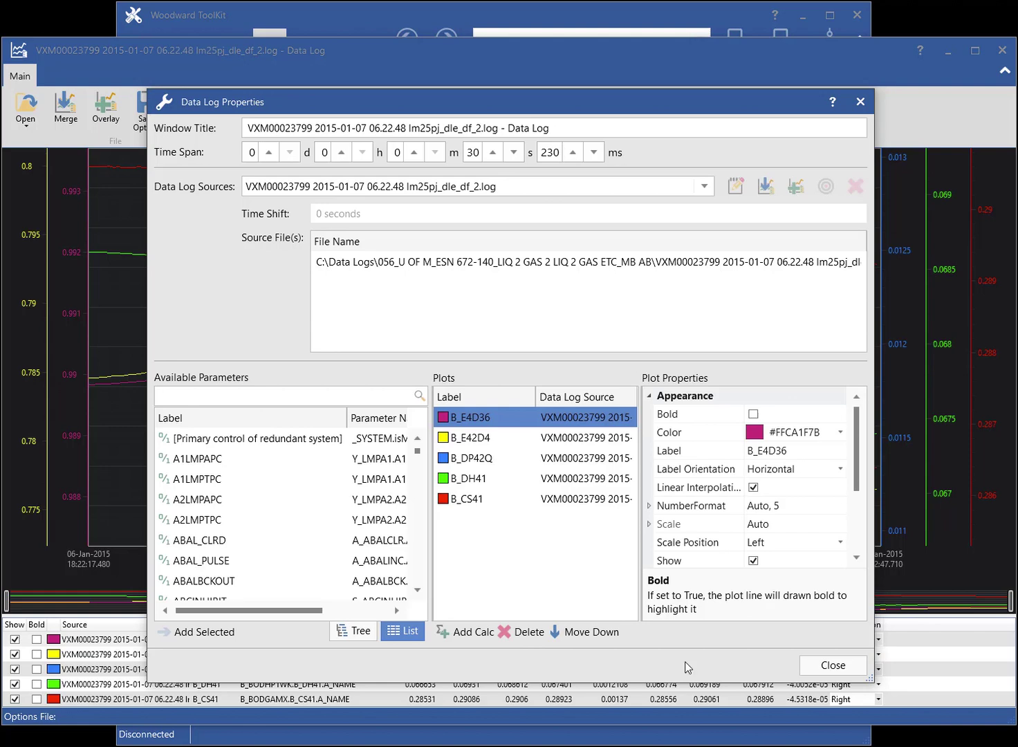
pyautogui.click(810, 668)
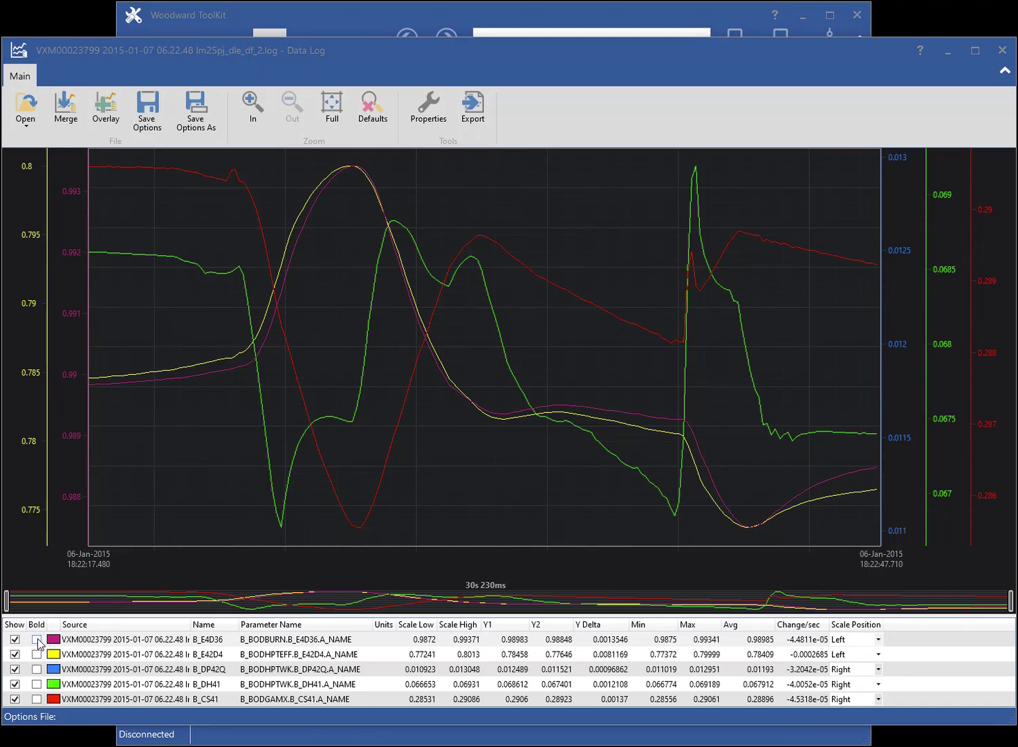
# Make the B_E4D36 trace bold and rename it 'new name'.
pyautogui.click(37, 641)
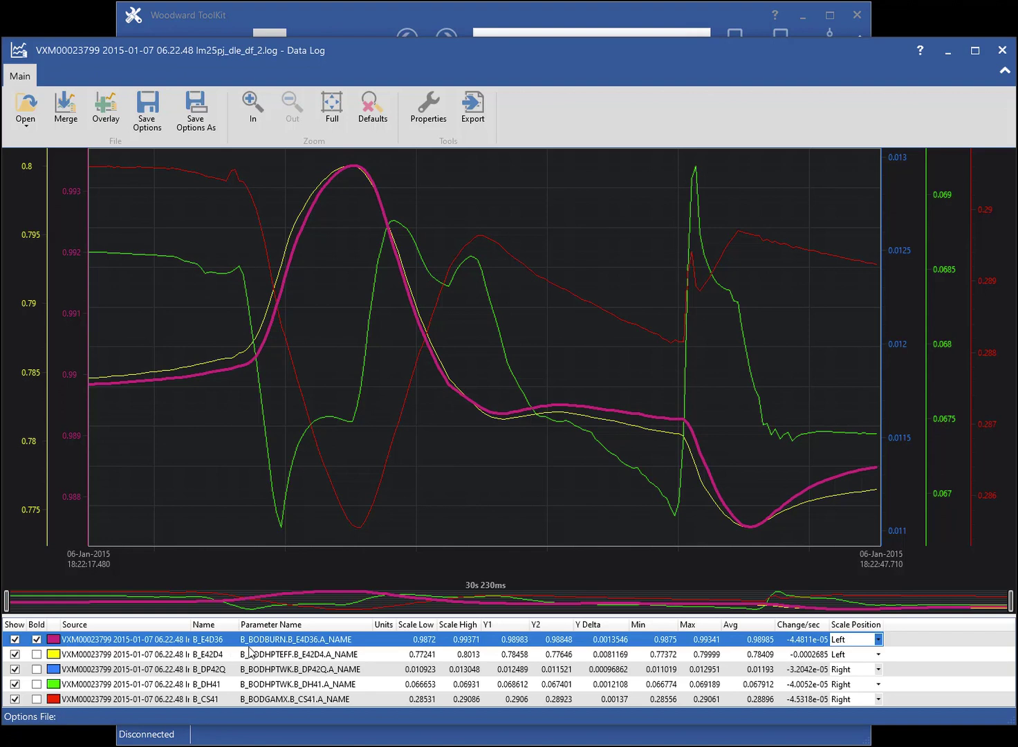
pyautogui.click(211, 639)
pyautogui.moveTo(226, 639); pyautogui.dragTo(193, 641)
pyautogui.write('new name')
pyautogui.press('Return')
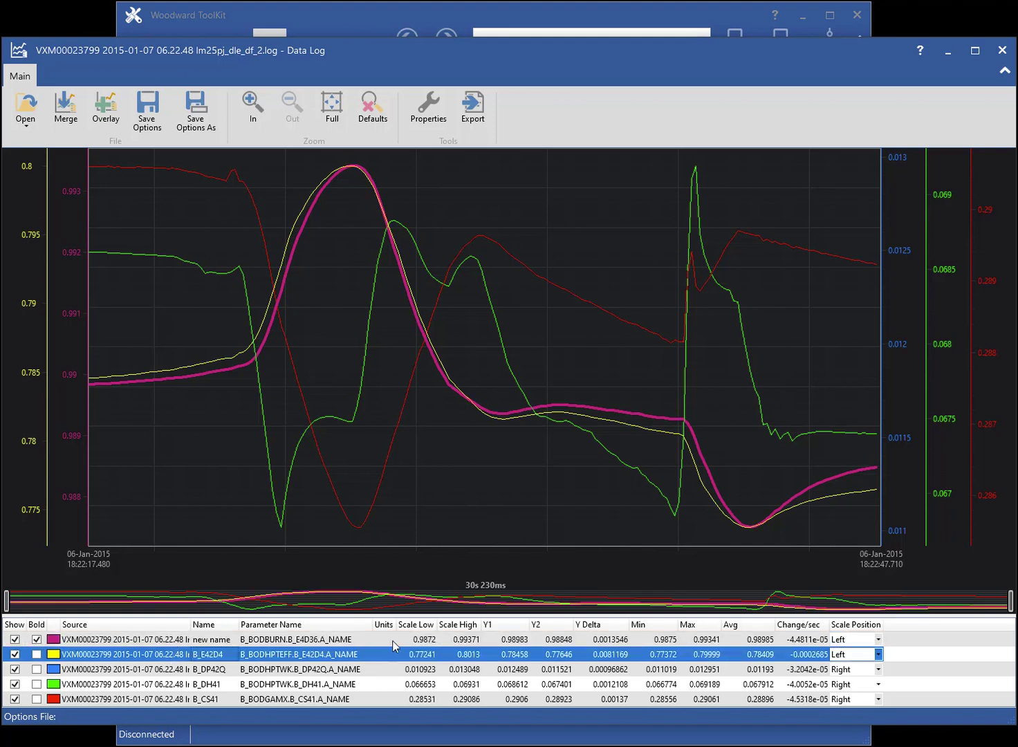
# Set the trace's Scale Low to 0.97 and its Scale Position to Right.
pyautogui.click(423, 639)
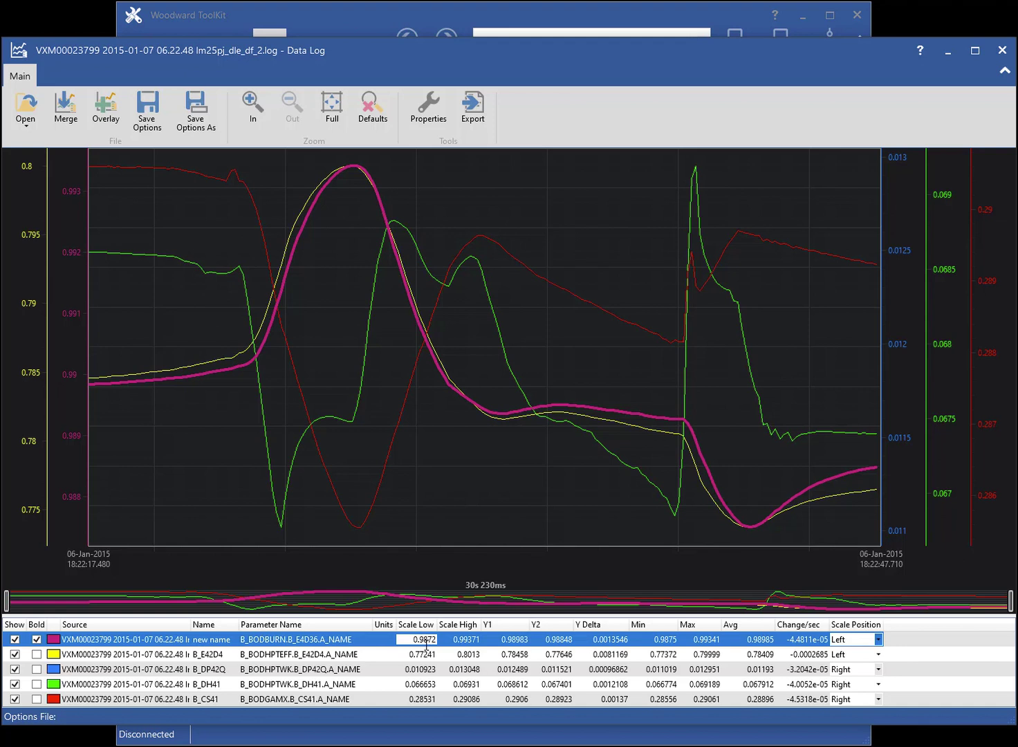
pyautogui.moveTo(416, 640); pyautogui.dragTo(440, 647)
pyautogui.press('BackSpace')
pyautogui.press('Return')
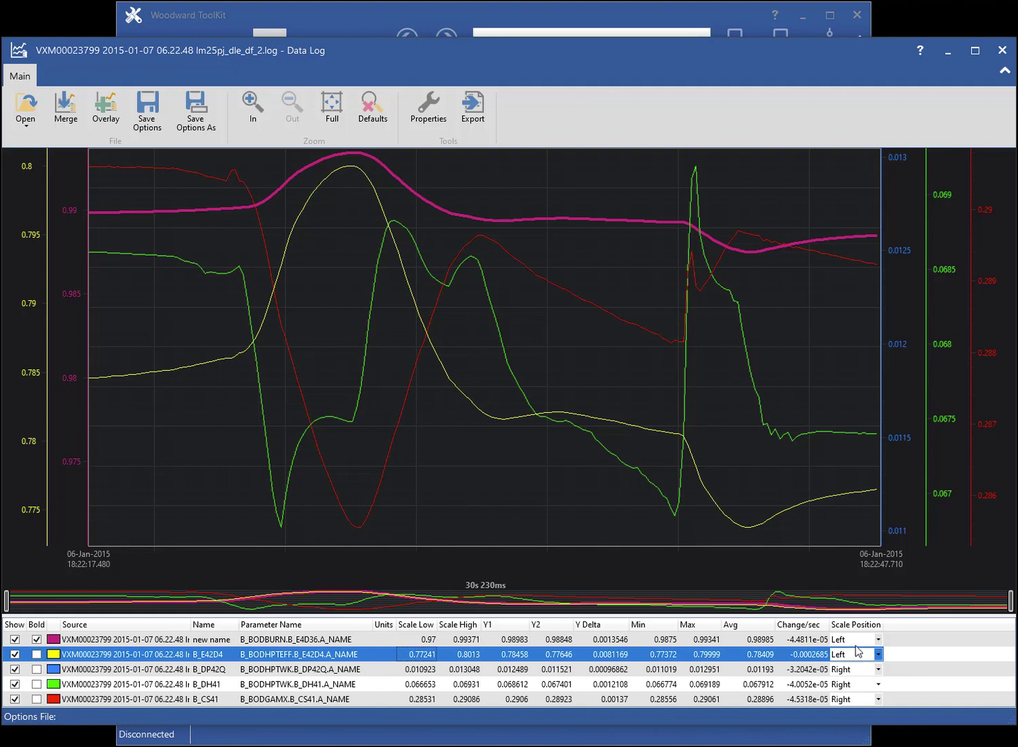
pyautogui.click(878, 640)
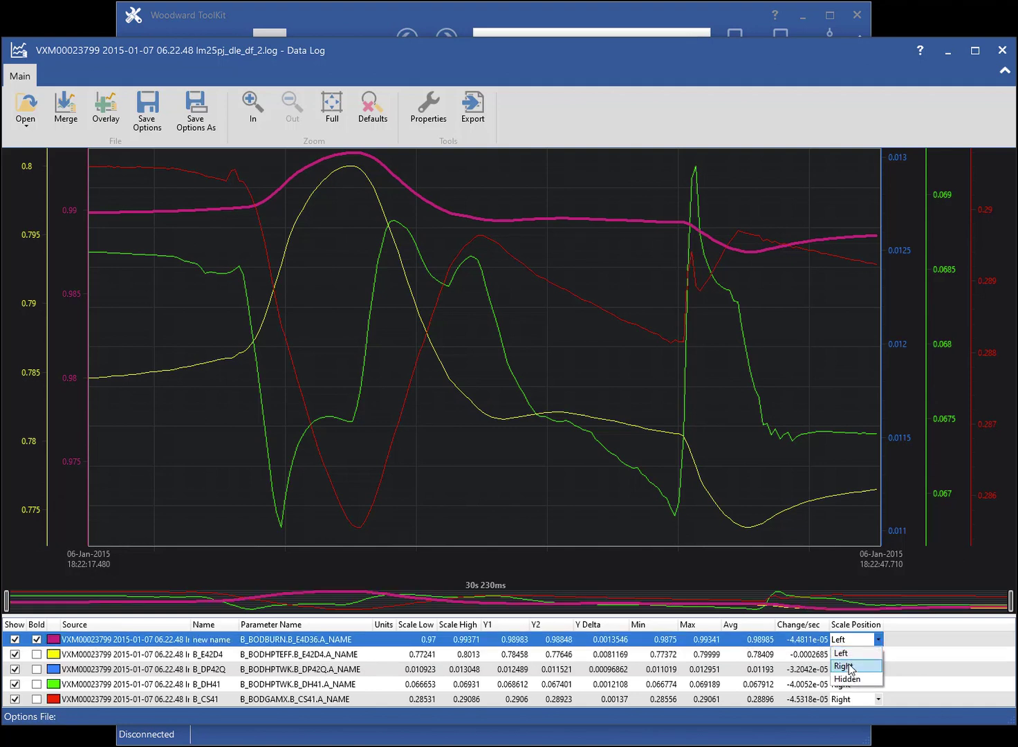
pyautogui.click(844, 665)
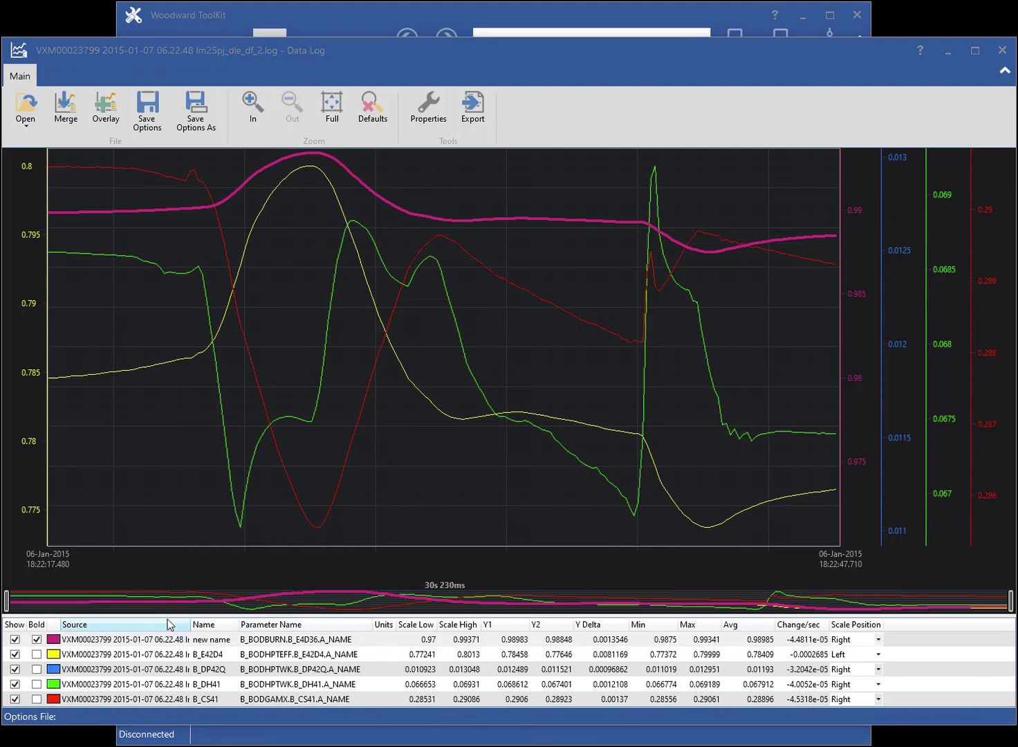
# Move and widen the Source column, then hide the Source and Parameter Name columns.
pyautogui.moveTo(166, 624); pyautogui.dragTo(374, 639)
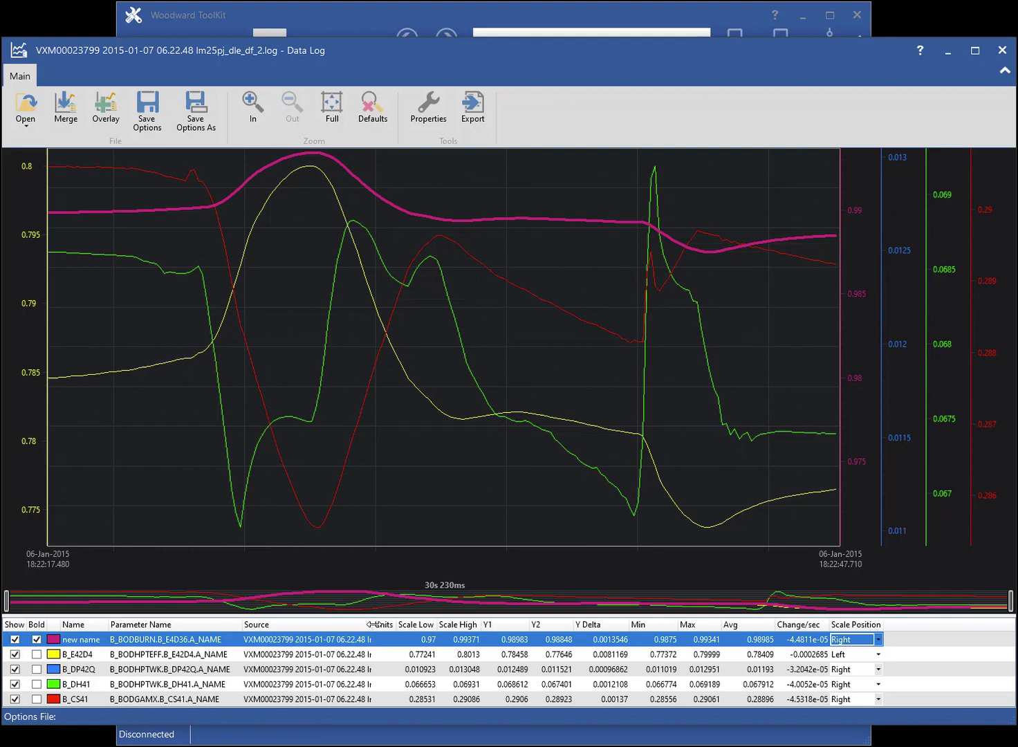
pyautogui.moveTo(373, 625); pyautogui.dragTo(457, 629)
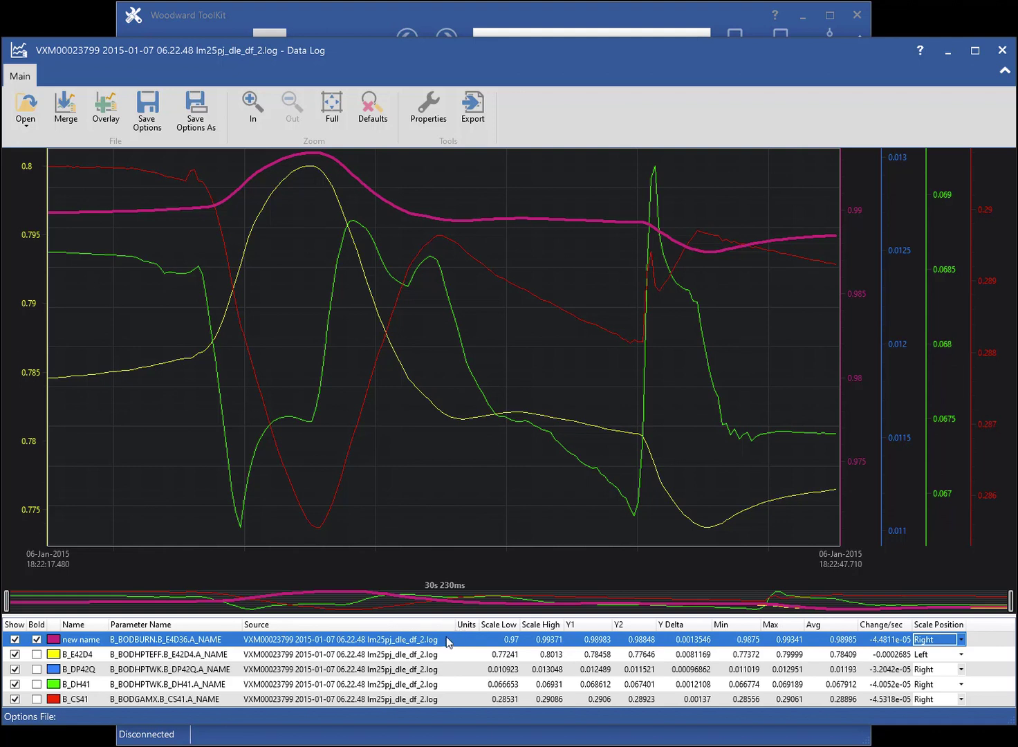
pyautogui.rightClick(435, 624)
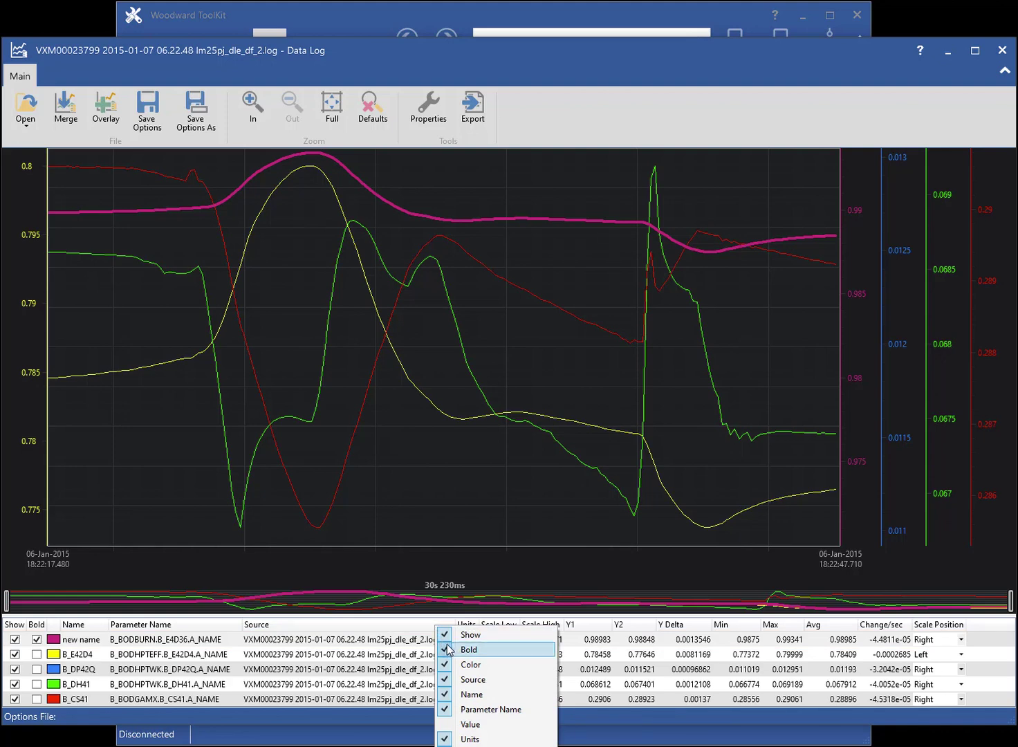
pyautogui.click(447, 682)
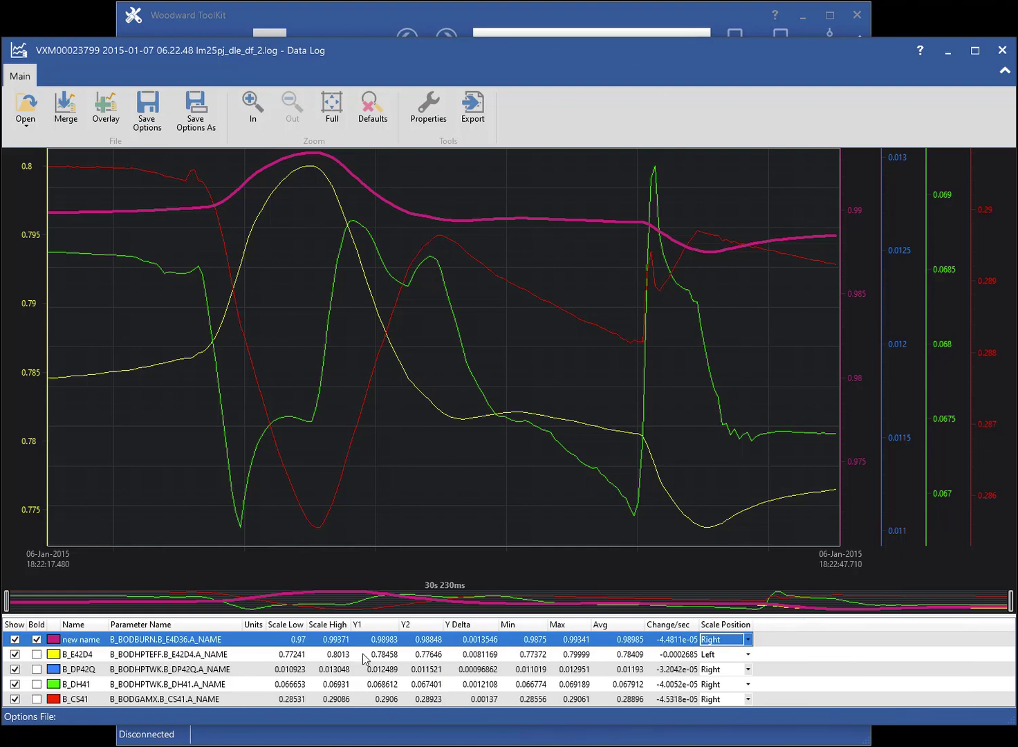
pyautogui.rightClick(232, 622)
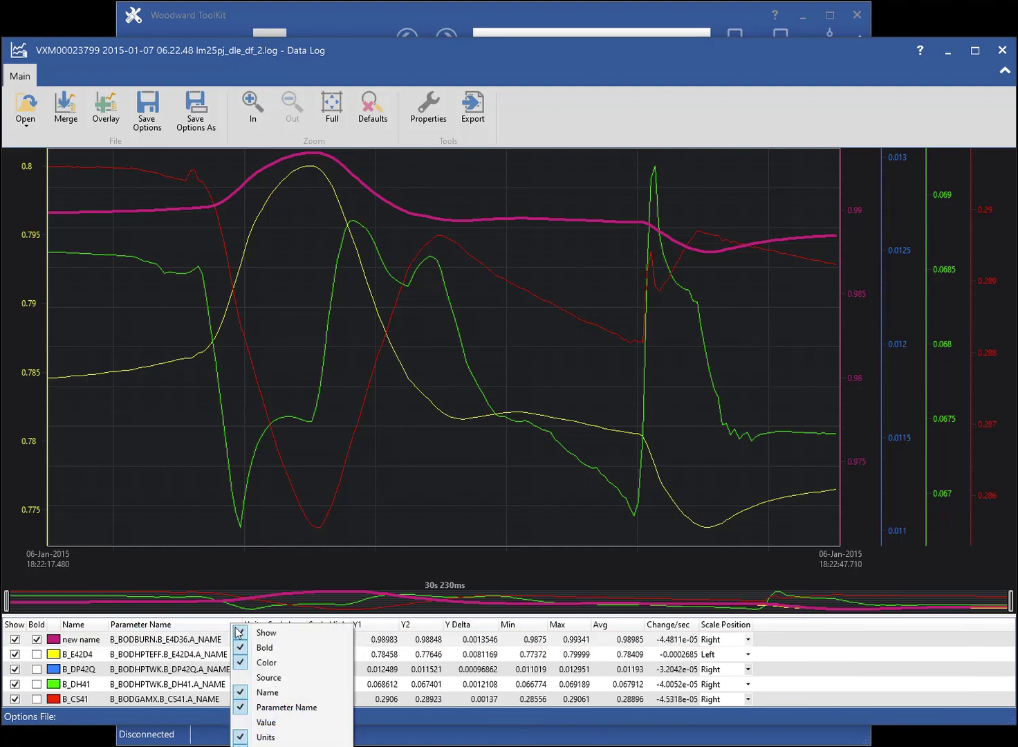
pyautogui.click(247, 708)
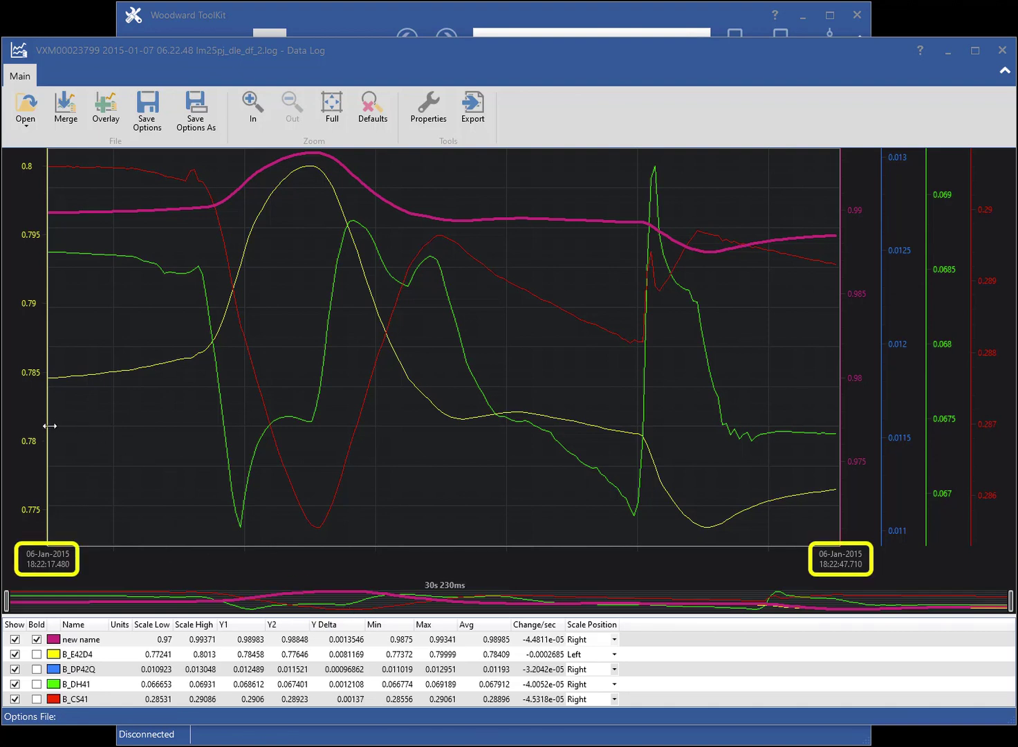
# Drag the Y1 cursor to 18:22:21.336 and the Y2 cursor to 18:22:39.401.
pyautogui.moveTo(49, 427); pyautogui.dragTo(180, 448)
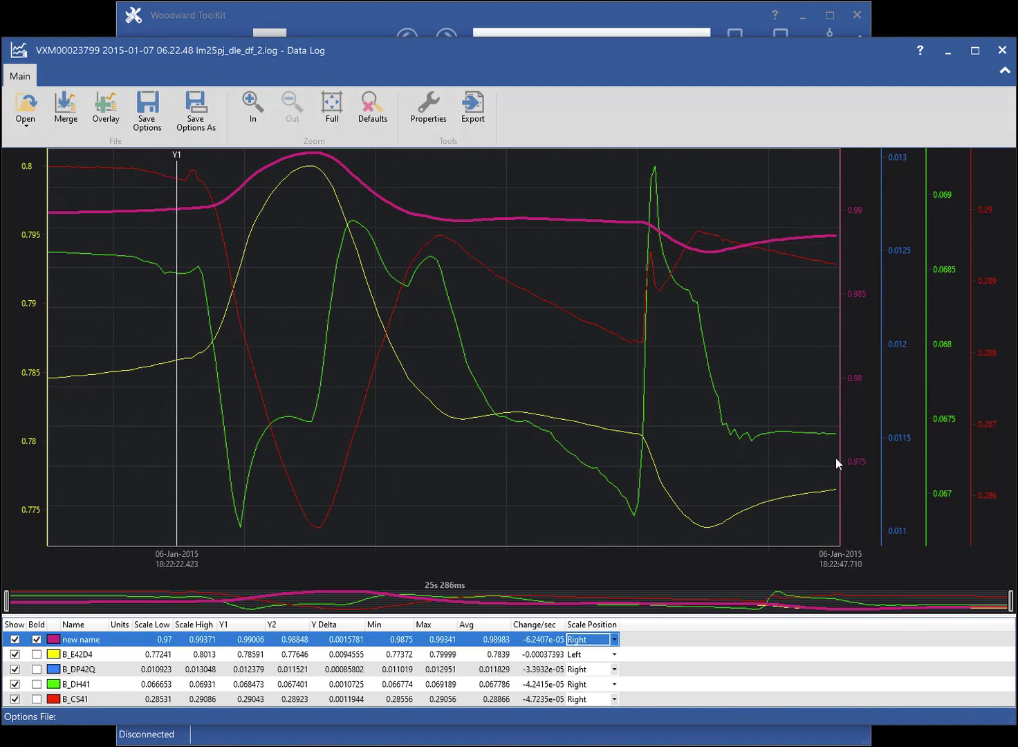
pyautogui.moveTo(840, 458); pyautogui.dragTo(596, 470)
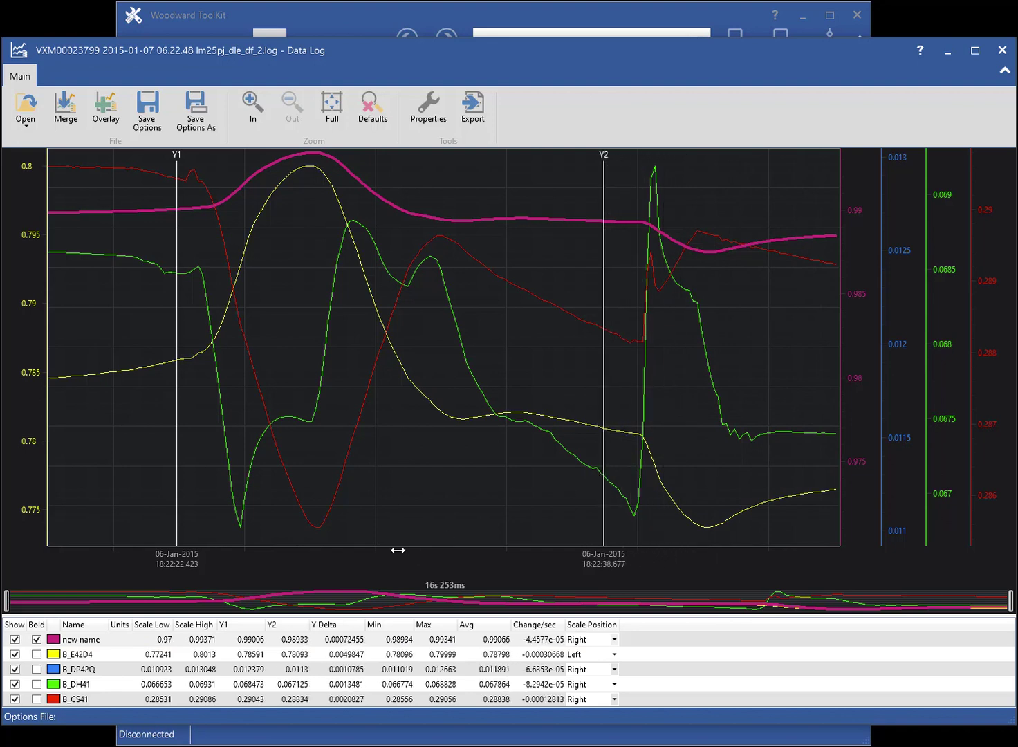
pyautogui.moveTo(182, 561); pyautogui.dragTo(157, 563)
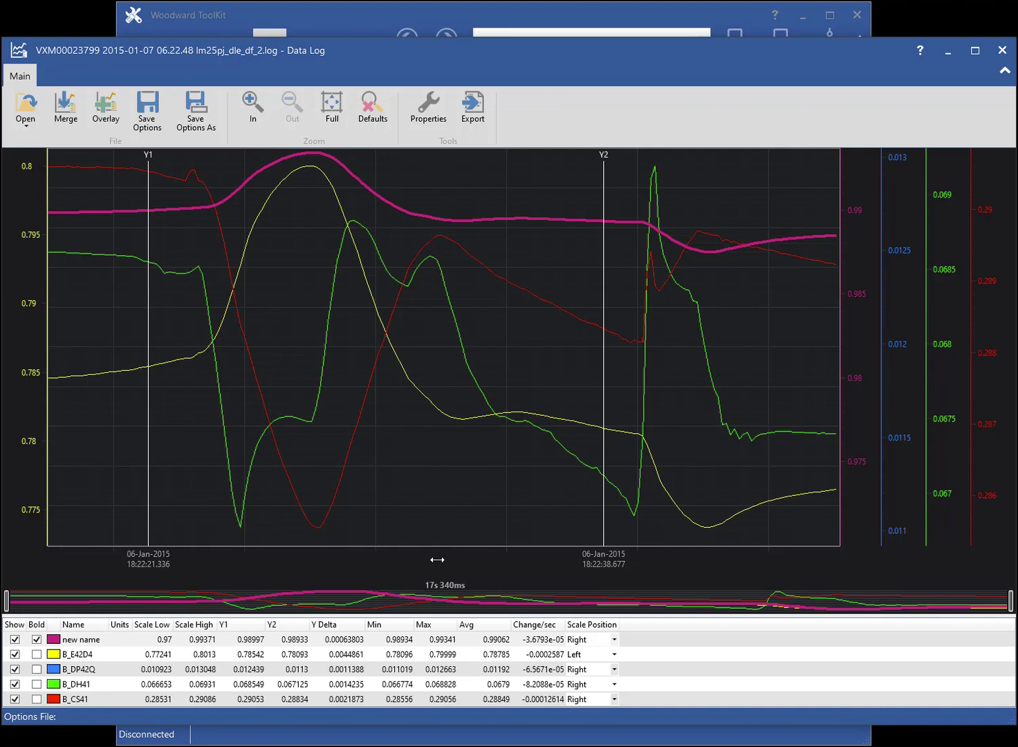
pyautogui.moveTo(593, 564); pyautogui.dragTo(622, 569)
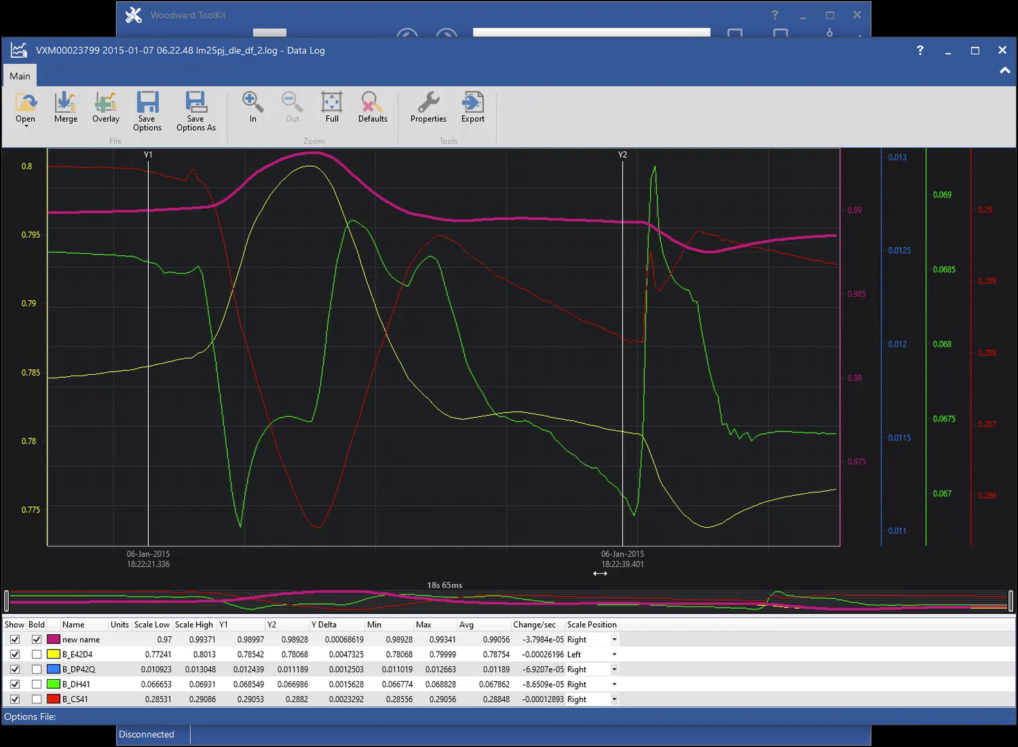
# Step the cursors with arrow keys to Y1 18:22:25.901 and Y2 18:22:37.164.
pyautogui.press('Right')
pyautogui.press('Right')
pyautogui.press('Right')
pyautogui.press('Right')
pyautogui.press('Right')
pyautogui.press('Right')
pyautogui.press('Right')
pyautogui.press('Right')
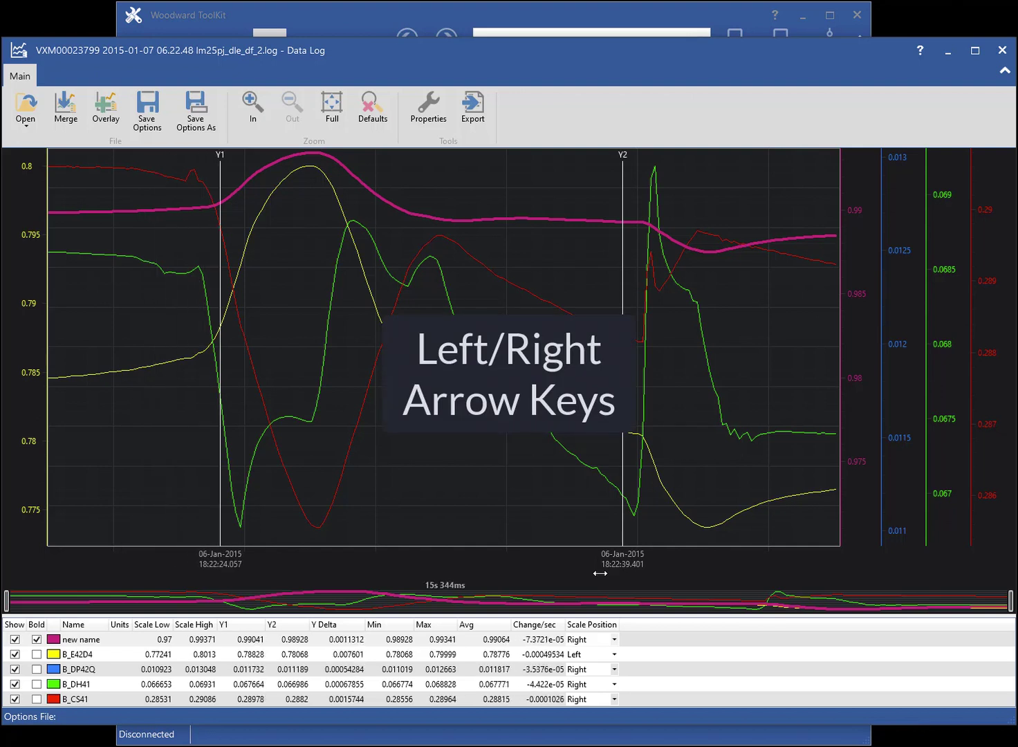
pyautogui.press('Right')
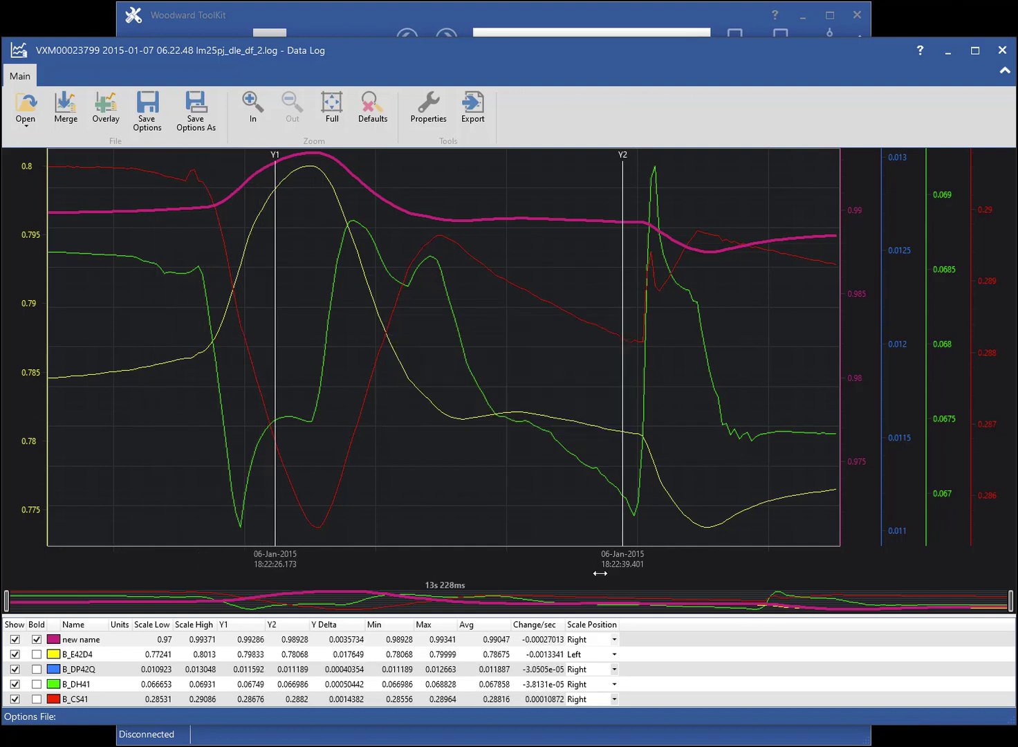
pyautogui.hotkey('alt', 'Left')
pyautogui.hotkey('alt', 'Left')
pyautogui.hotkey('alt', 'Left')
pyautogui.hotkey('alt', 'Left')
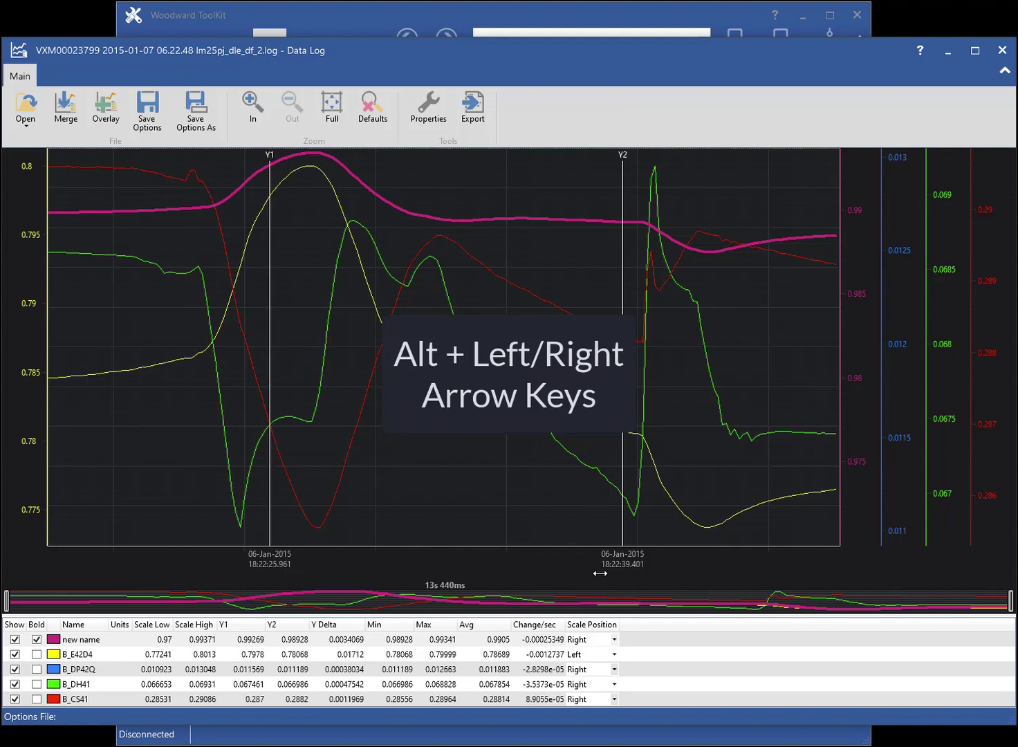
pyautogui.hotkey('alt', 'Left')
pyautogui.hotkey('shift', 'Left')
pyautogui.hotkey('shift', 'Left')
pyautogui.hotkey('shift', 'Left')
pyautogui.hotkey('shift', 'Left')
pyautogui.hotkey('shift', 'Left')
pyautogui.hotkey('shift', 'Left')
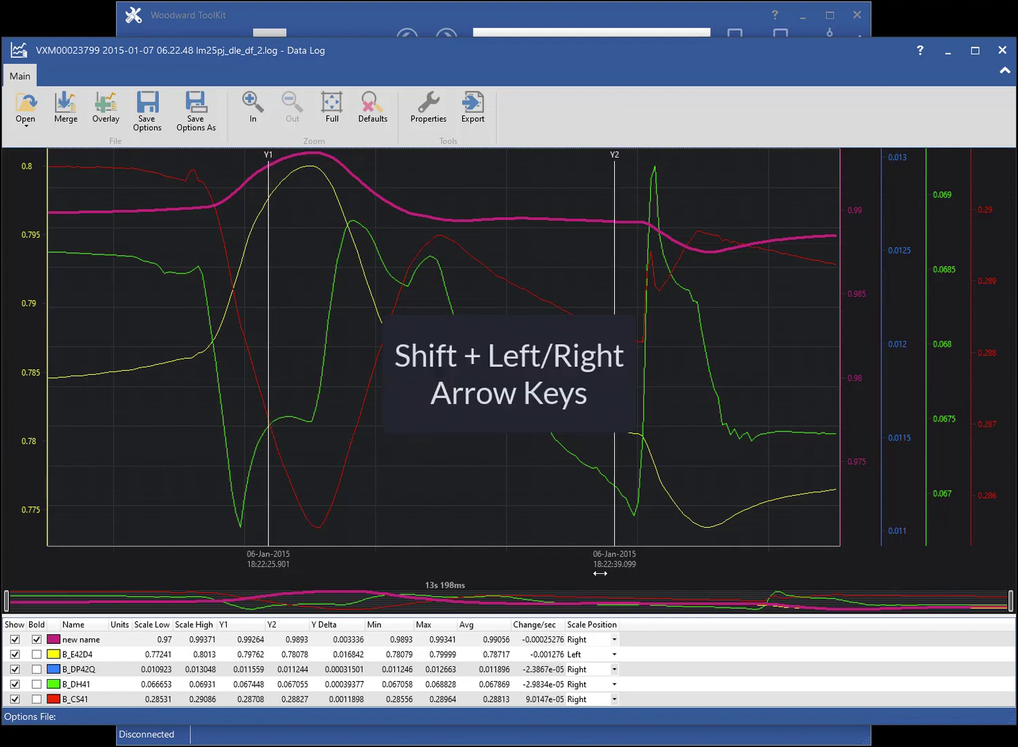
pyautogui.hotkey('shift', 'Left')
pyautogui.hotkey('shift', 'Left')
pyautogui.hotkey('shift', 'Left')
pyautogui.hotkey('shift', 'Left')
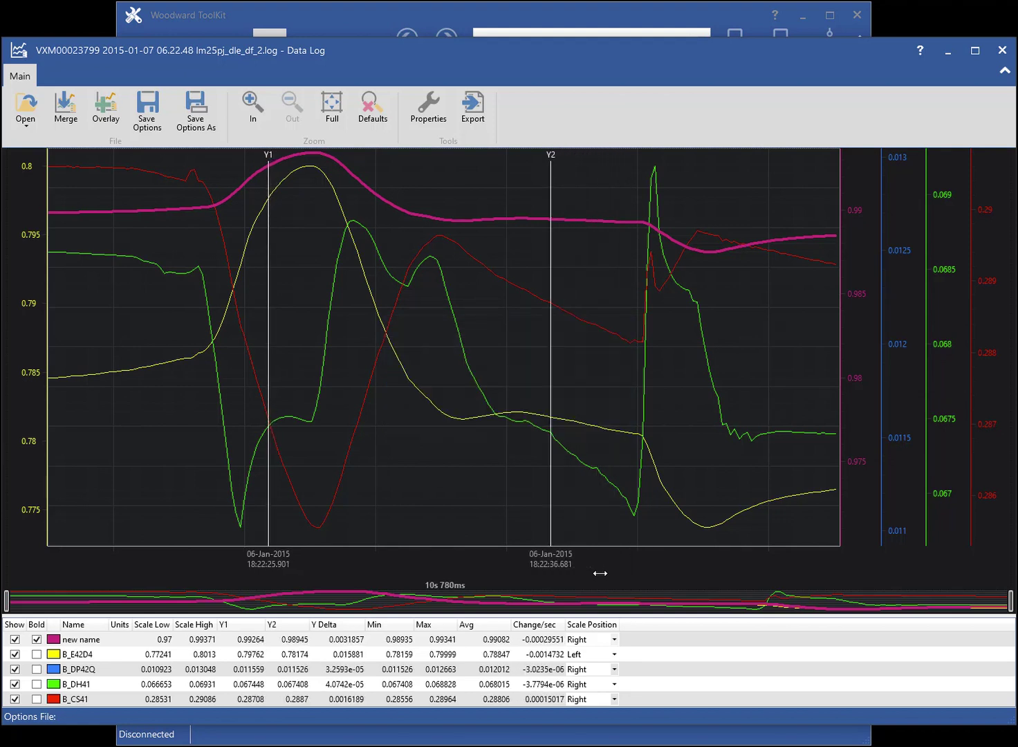
pyautogui.hotkey('shift', 'Right')
pyautogui.hotkey('shift', 'Right')
pyautogui.hotkey('shift', 'Right')
pyautogui.hotkey('shift', 'Right')
pyautogui.hotkey('shift', 'Right')
pyautogui.hotkey('shift', 'Right')
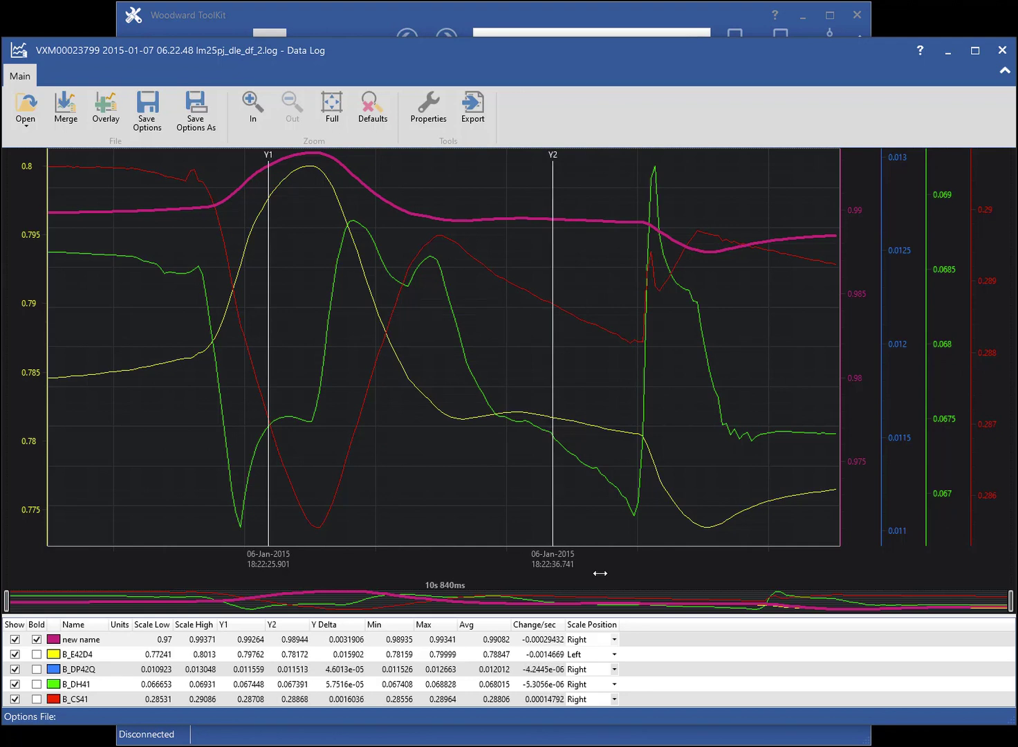
pyautogui.hotkey('shift', 'Right')
pyautogui.hotkey('shift', 'Right')
pyautogui.hotkey('shift', 'Right')
pyautogui.hotkey('shift', 'Right')
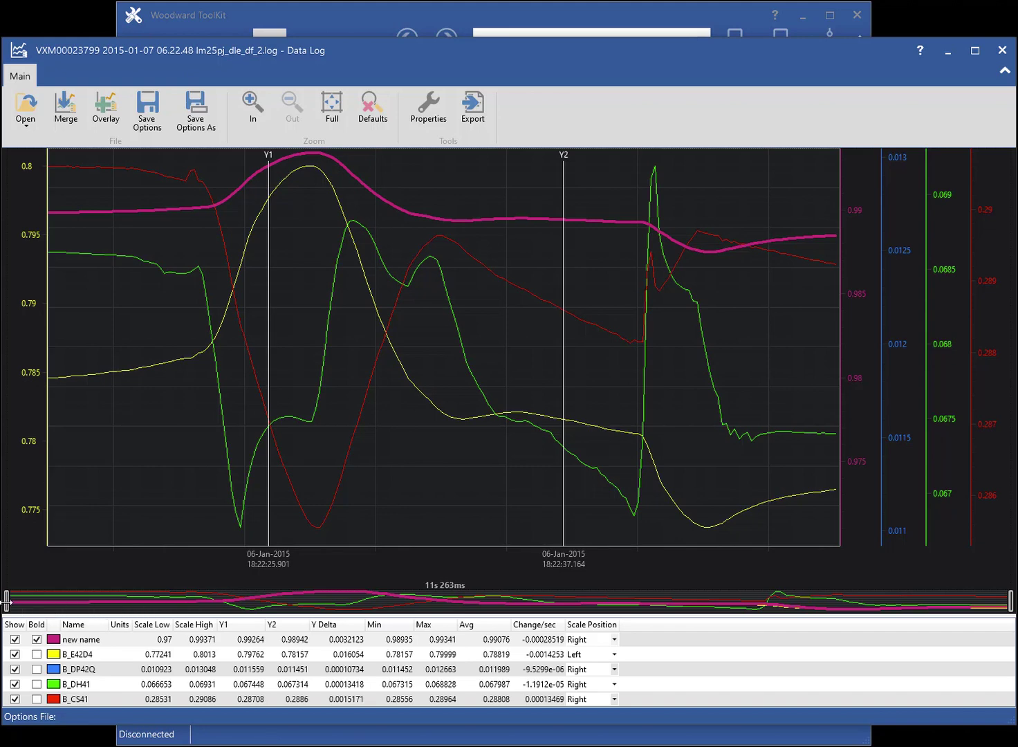
# Trim both ends of the overview bar and slide it to a 1s 688ms window.
pyautogui.moveTo(7, 602); pyautogui.dragTo(337, 612)
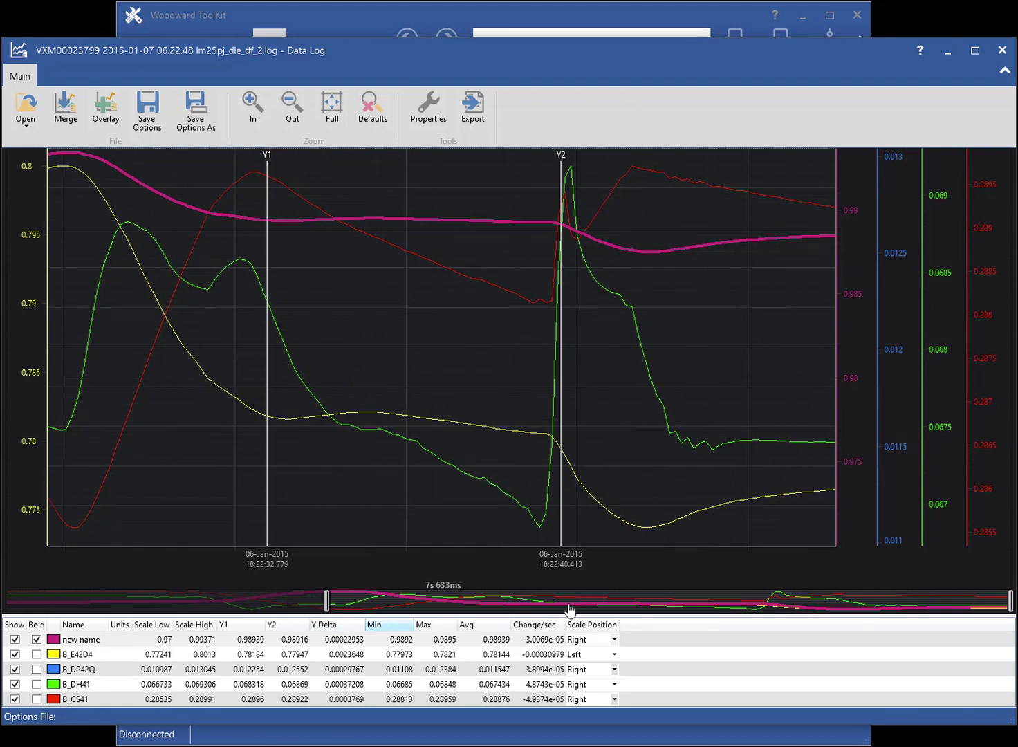
pyautogui.moveTo(1011, 602); pyautogui.dragTo(471, 630)
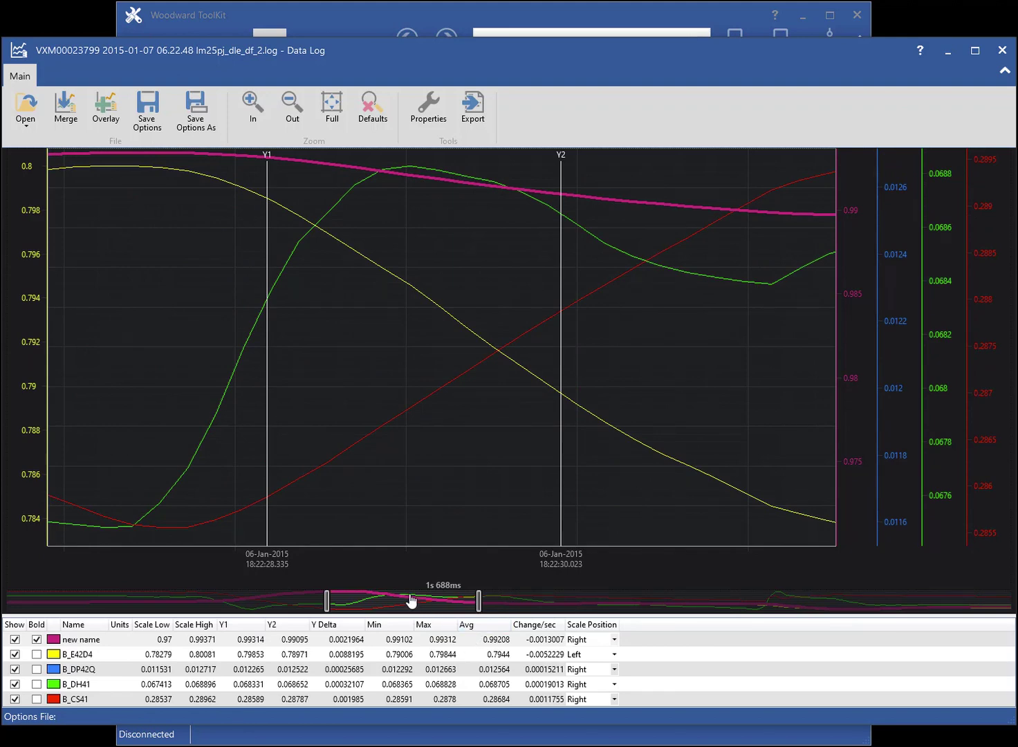
pyautogui.moveTo(417, 608); pyautogui.dragTo(482, 619)
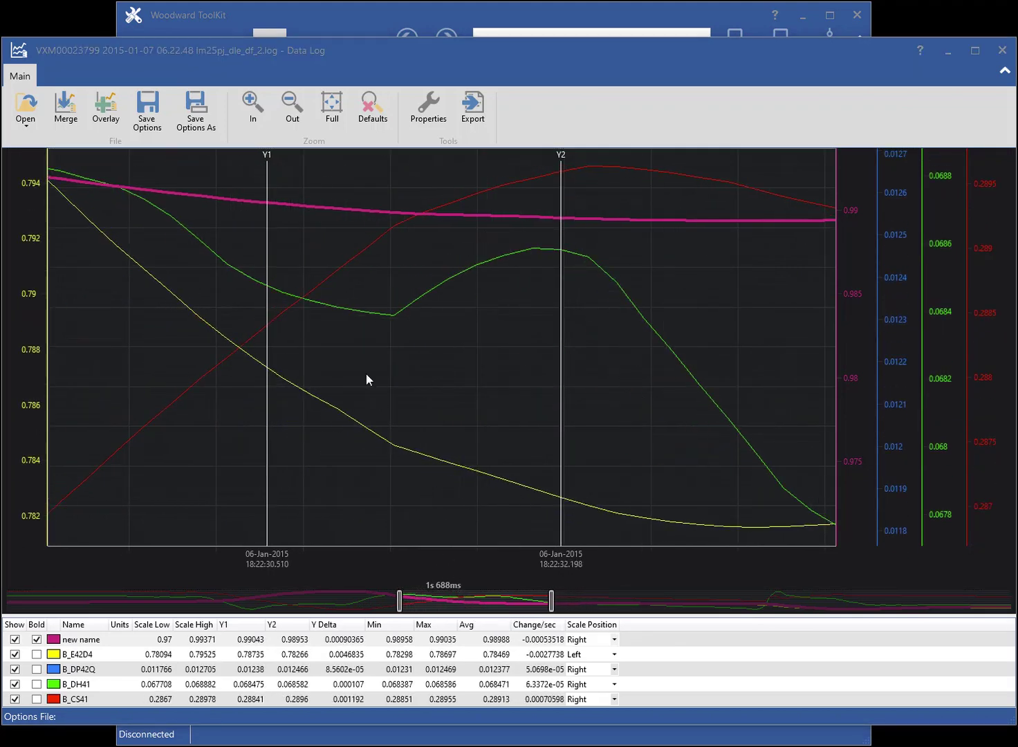
# Zoom the chart in step by step from an 844ms span down to 211ms.
pyautogui.click(251, 114)
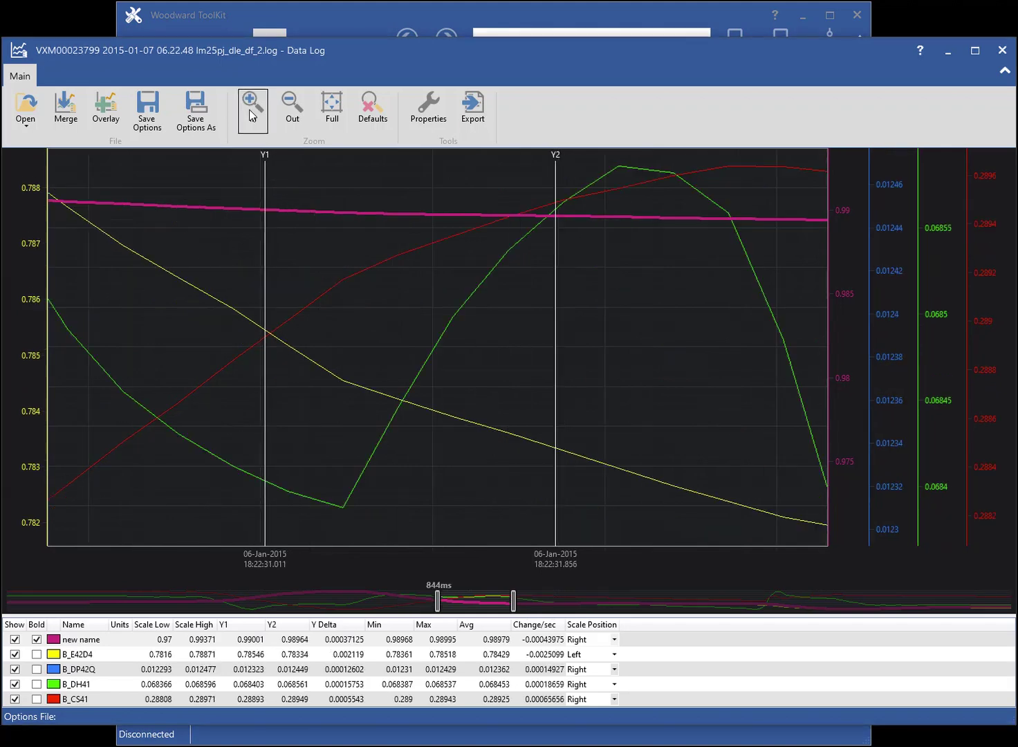
pyautogui.click(253, 114)
pyautogui.click(252, 113)
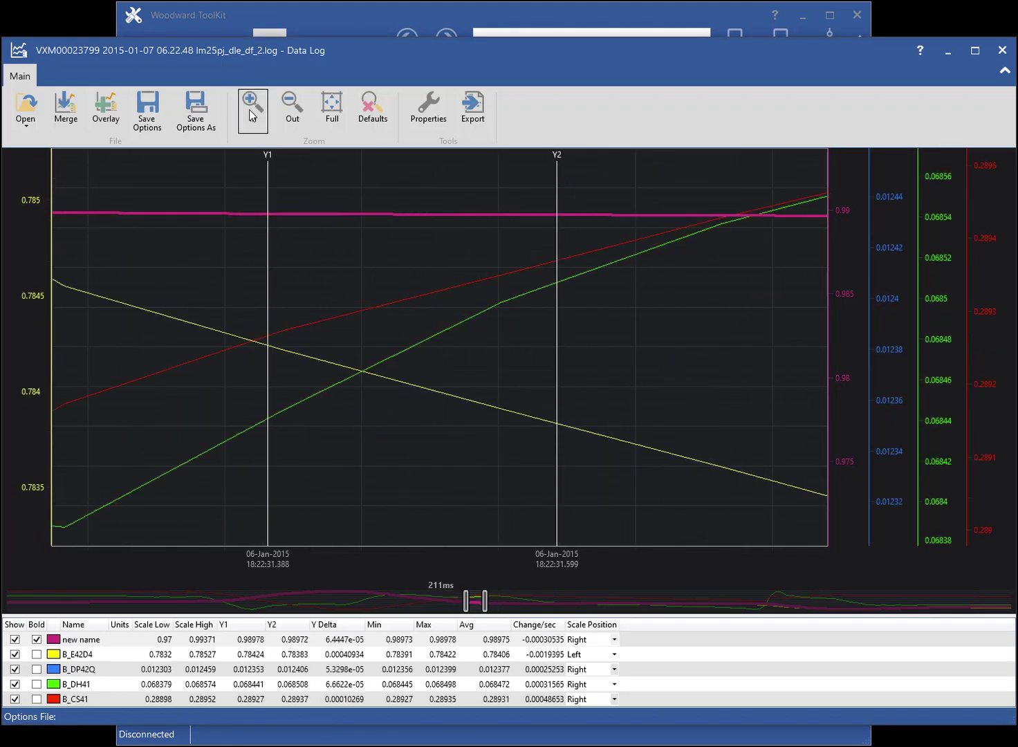
# Zoom back out to 1s 688ms, then box-zoom and pan to a 622ms span from 18:22:31.655 to 18:22:32.277.
pyautogui.click(293, 117)
pyautogui.click(293, 117)
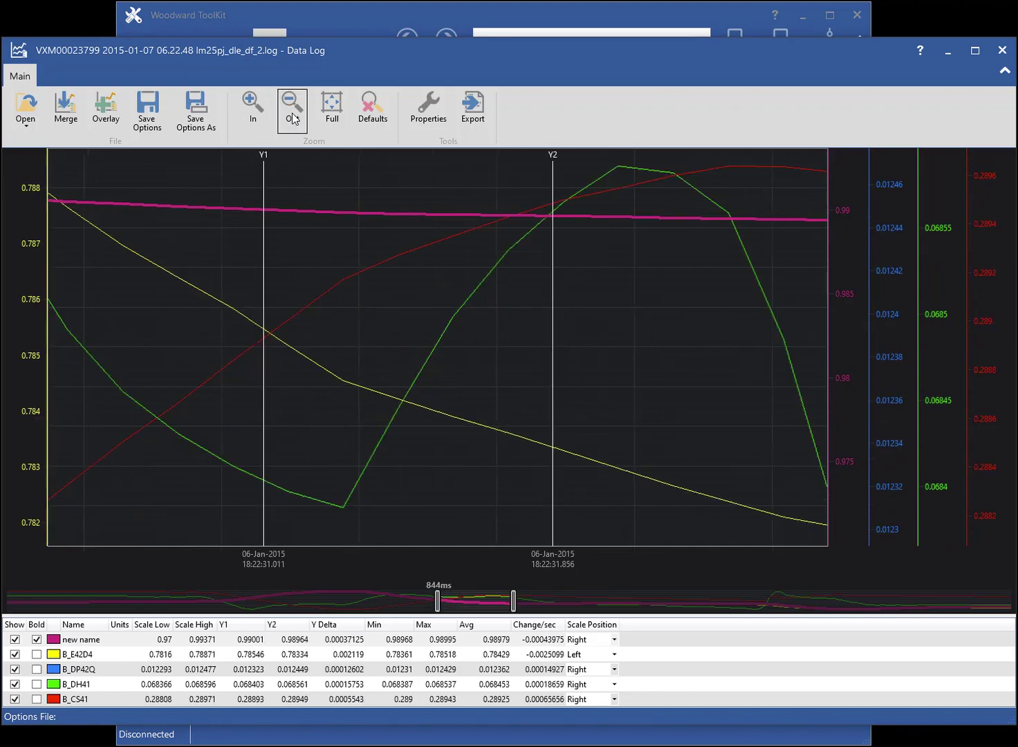
pyautogui.click(293, 118)
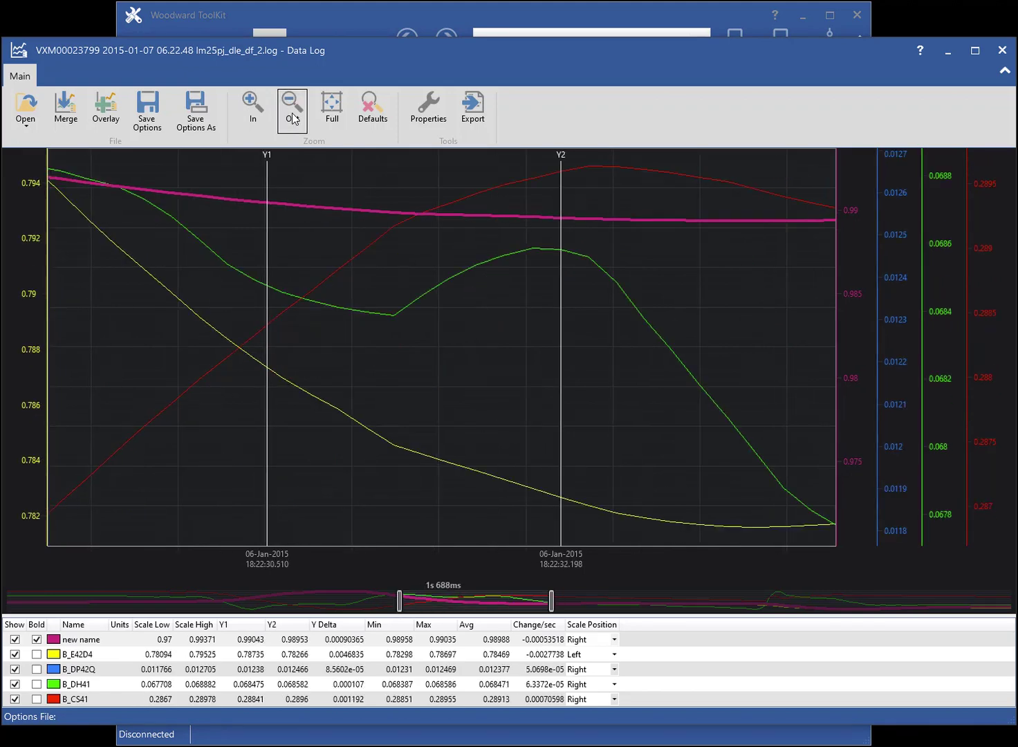
pyautogui.moveTo(368, 269); pyautogui.dragTo(659, 549)
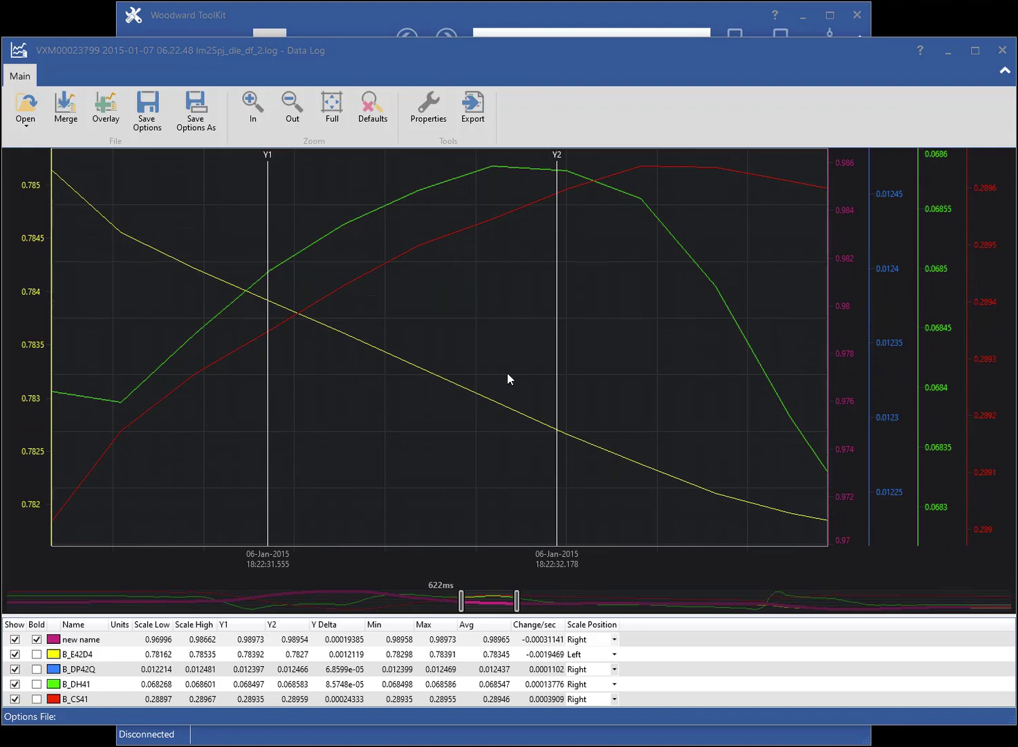
pyautogui.moveTo(507, 373); pyautogui.dragTo(461, 576)
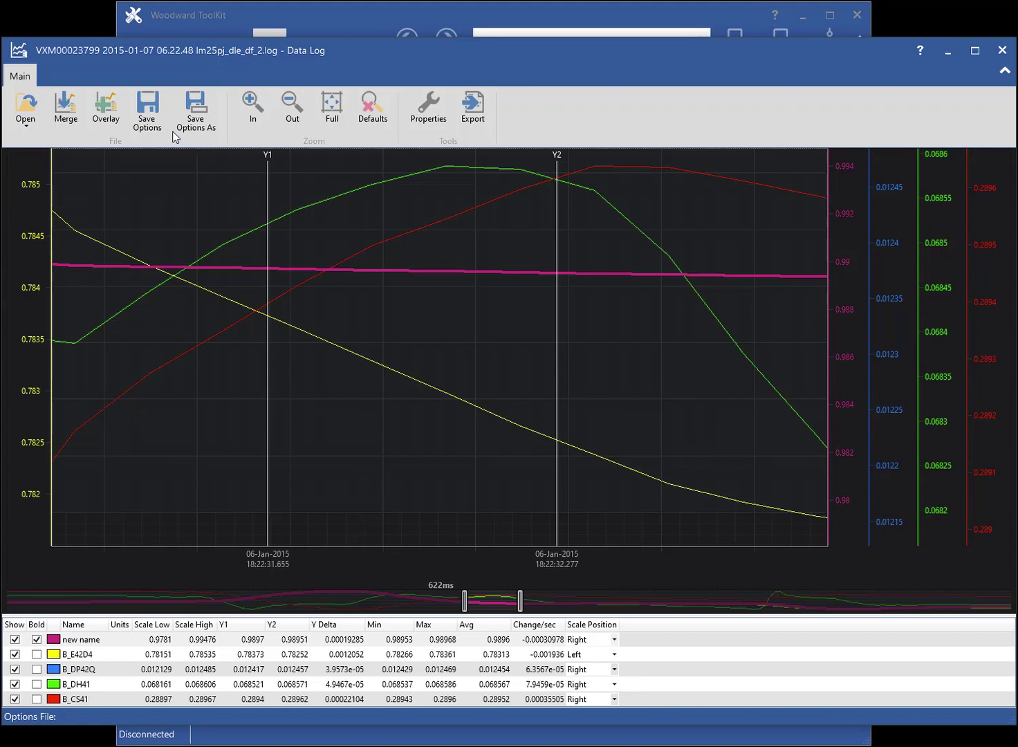
# Save the chart options as demo.wdlop in the Data Logs folder, replacing the existing file.
pyautogui.click(150, 123)
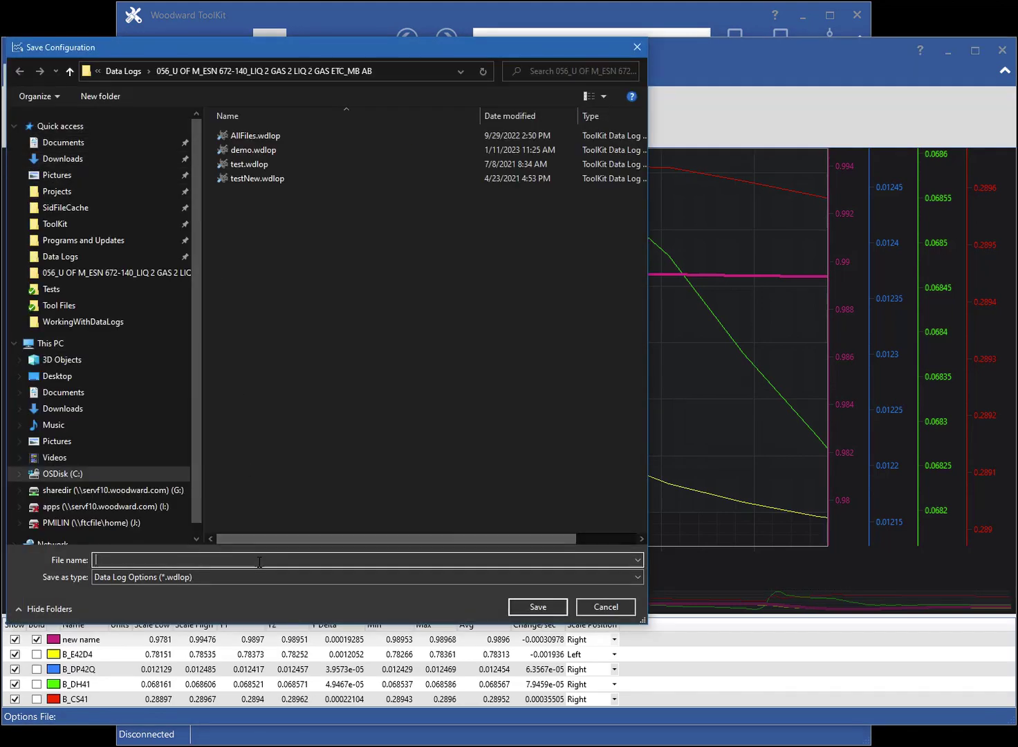
pyautogui.write('demo')
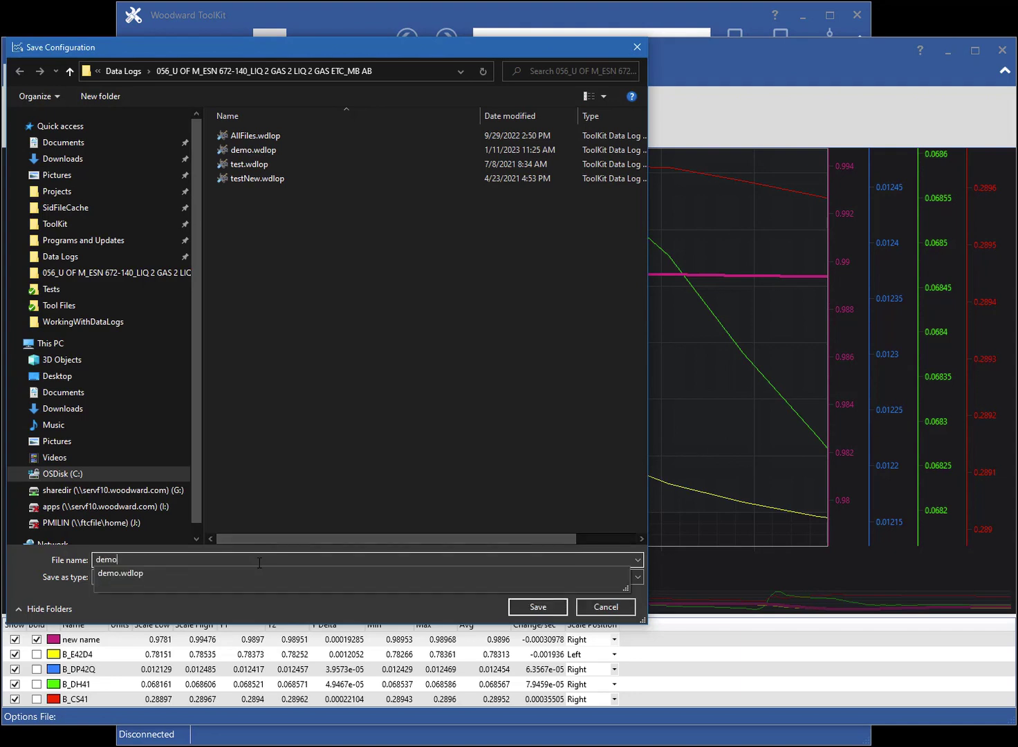
pyautogui.click(550, 608)
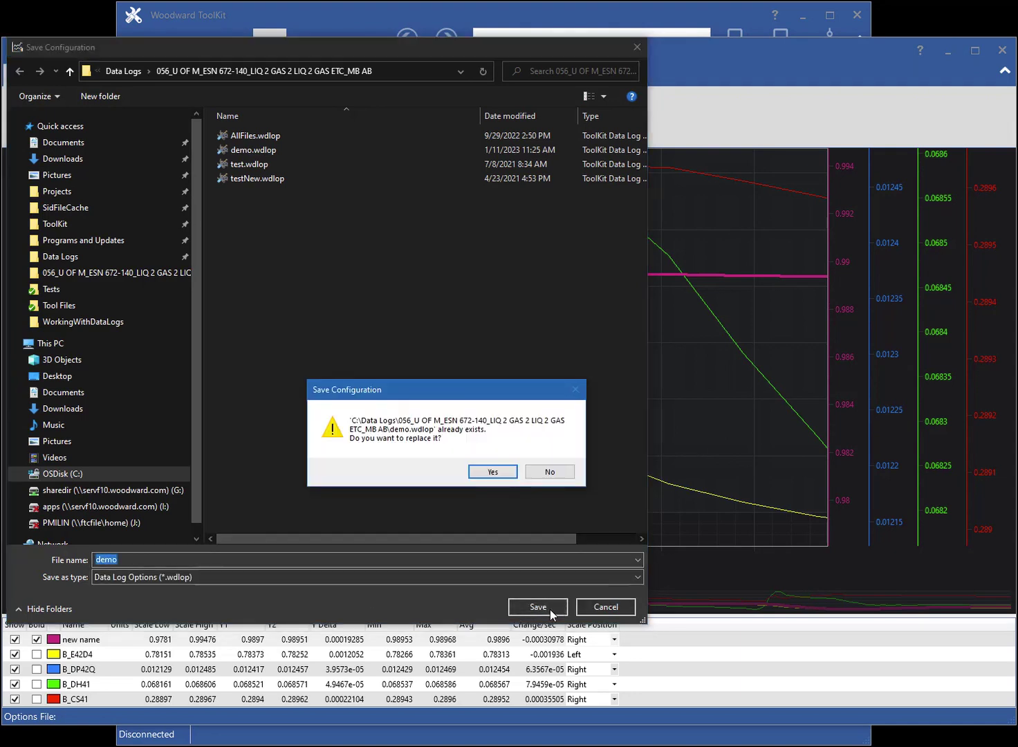
pyautogui.click(499, 472)
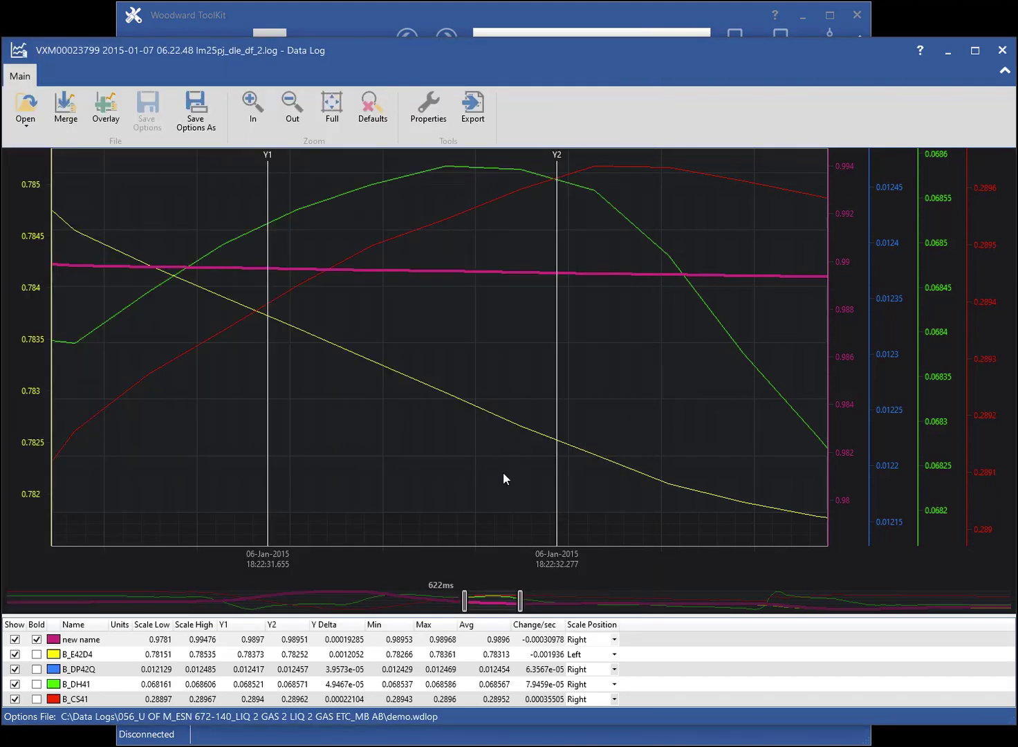
# Close the Data Log window and reopen demo.wdlop from Recent Data Logs, restoring all five traces.
pyautogui.doubleClick(13, 53)
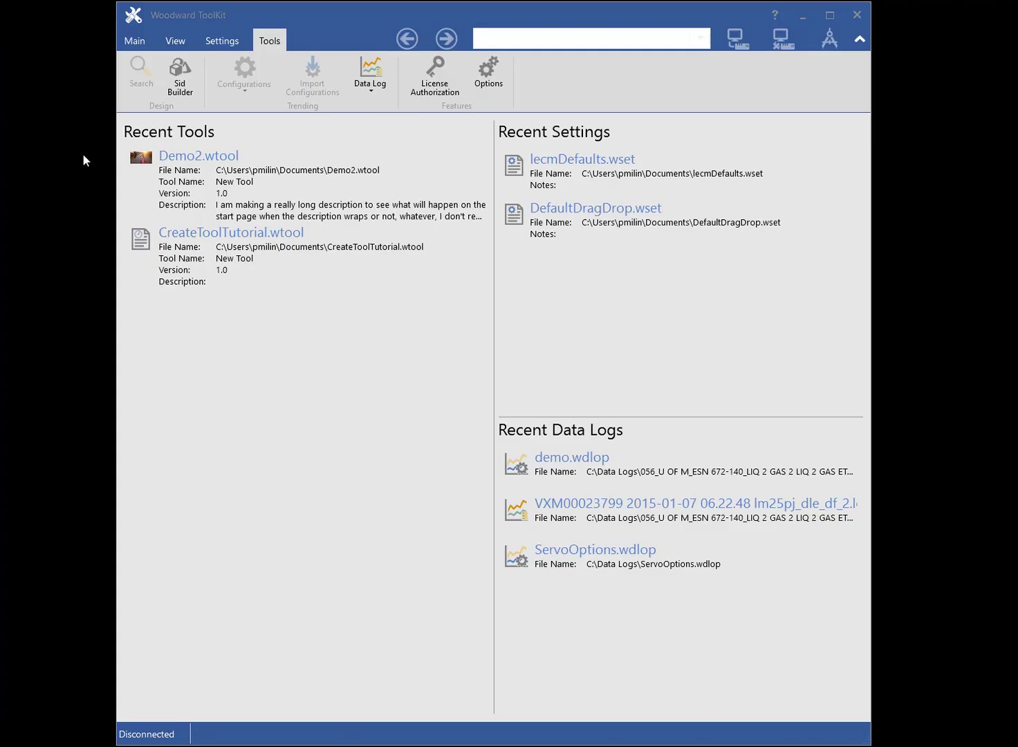
pyautogui.doubleClick(566, 470)
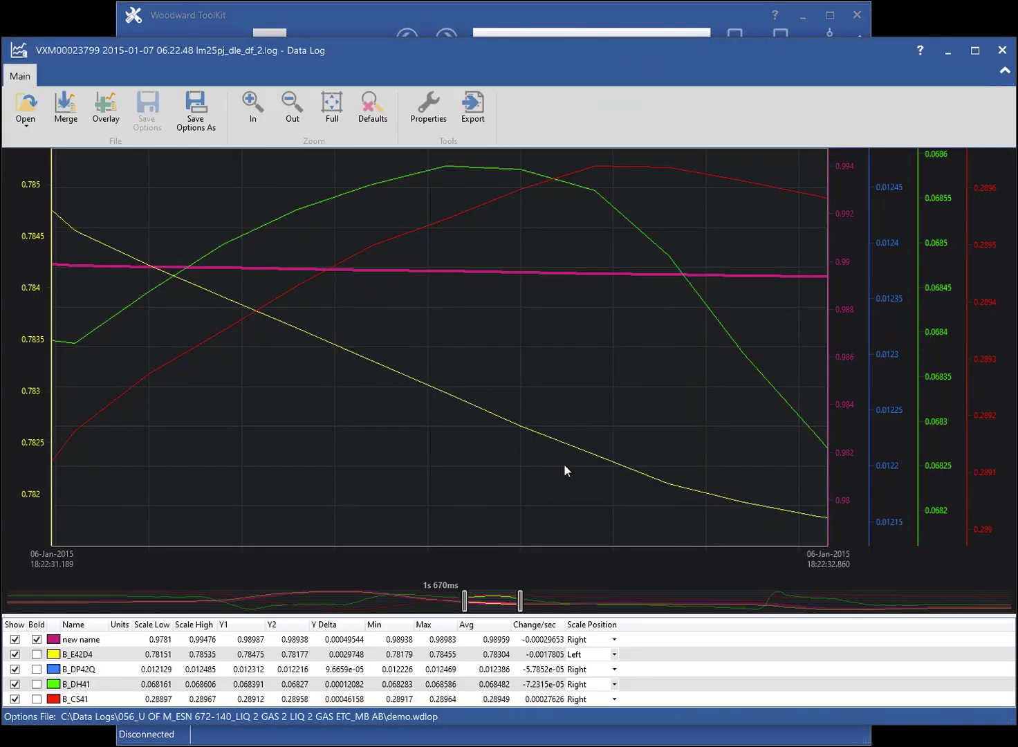